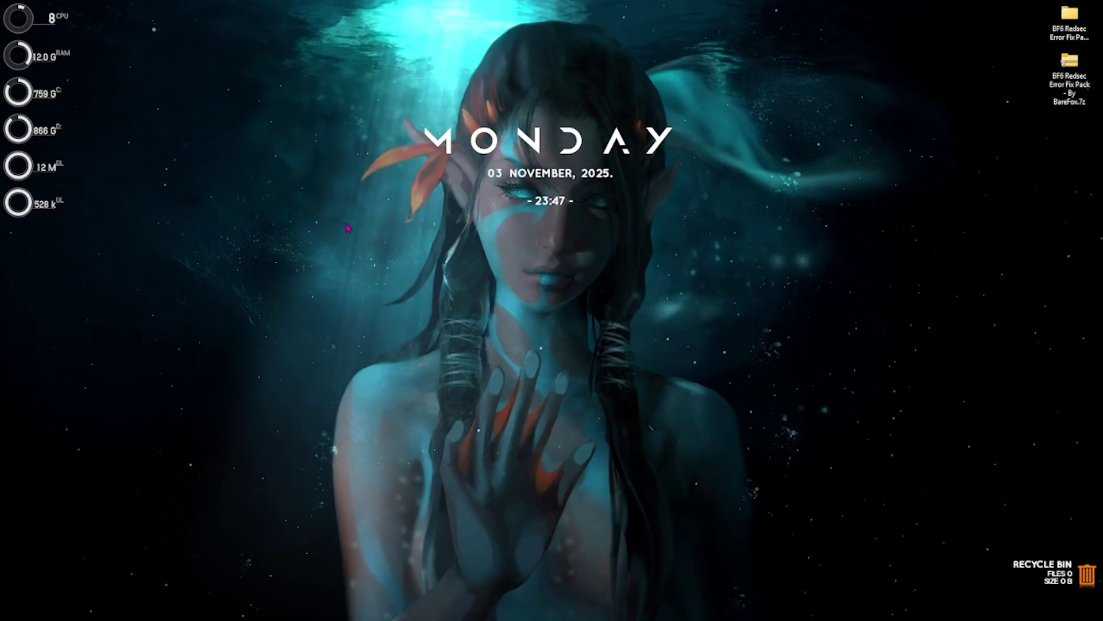
Launch Settings and go to the Core isolation security page.
key("super")
type("settings")
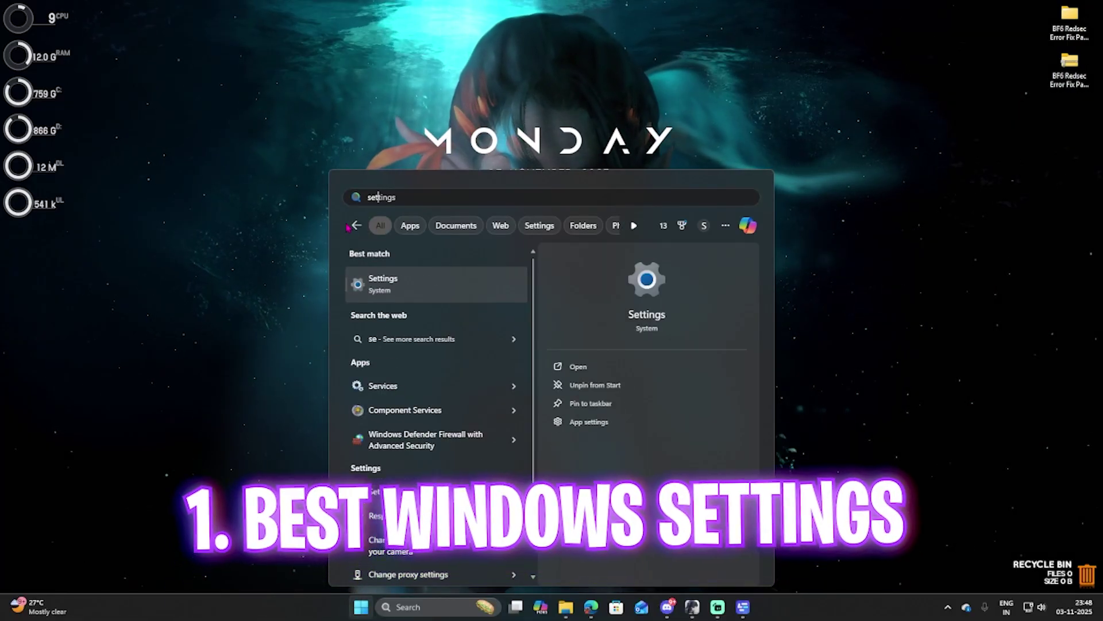
key("Return")
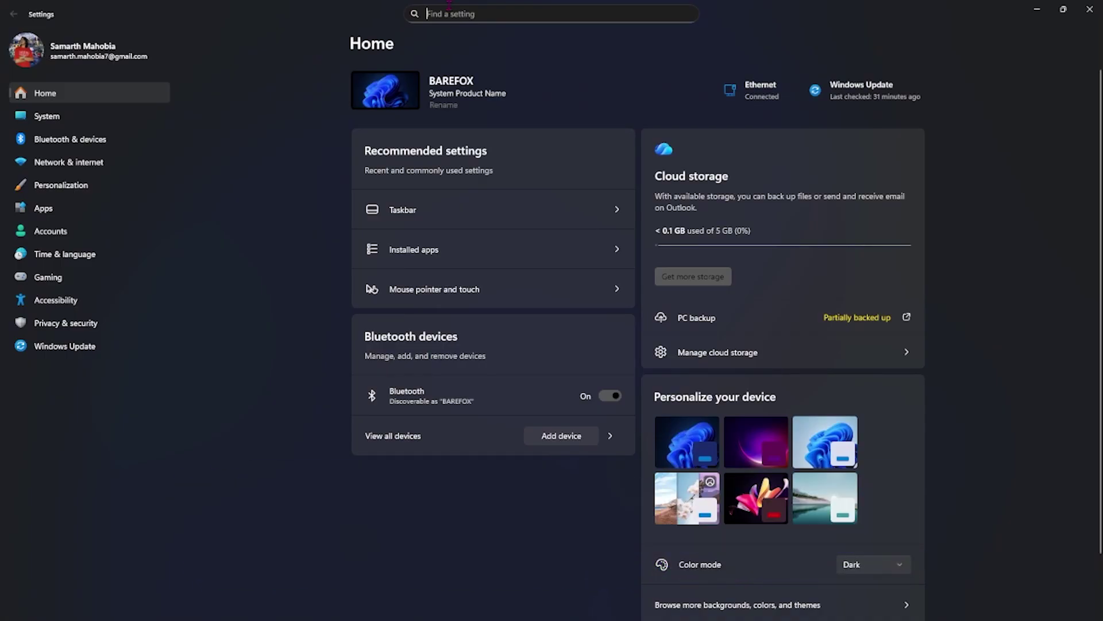
type("core ")
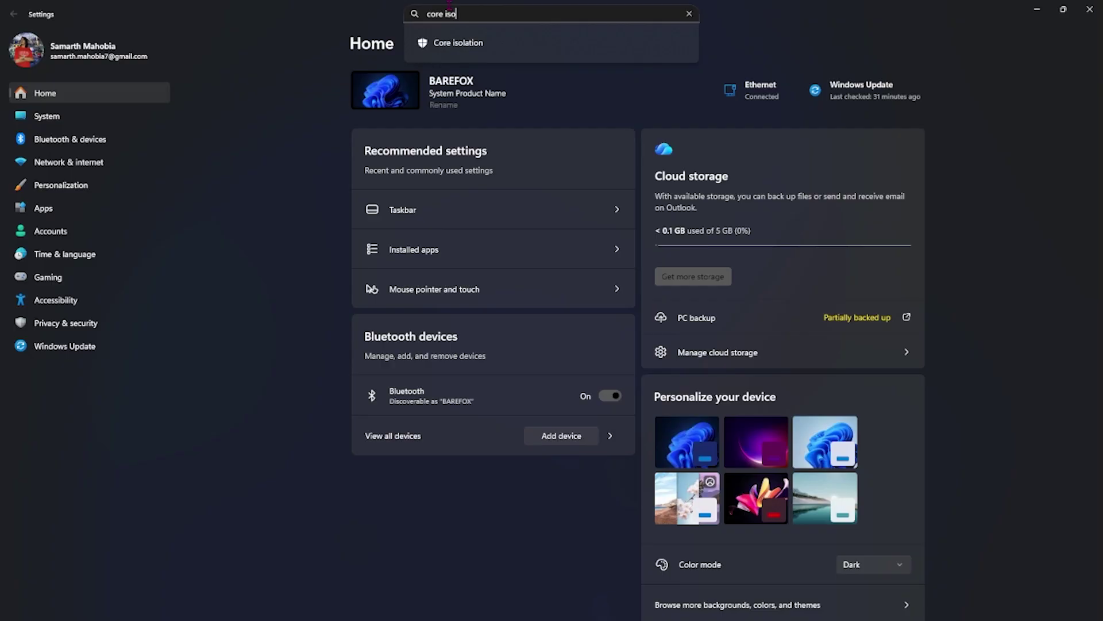
type("iso")
key("Return")
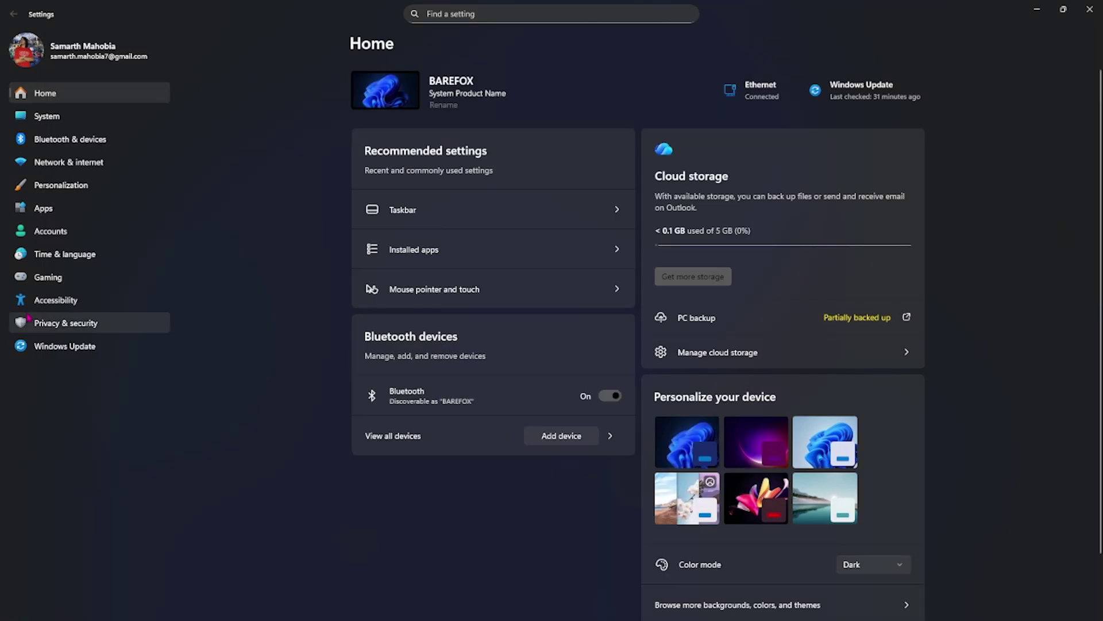
Check Game Mode under Gaming, then expand Advanced graphics settings on the Graphics page.
left_click(48, 277)
left_click(385, 161)
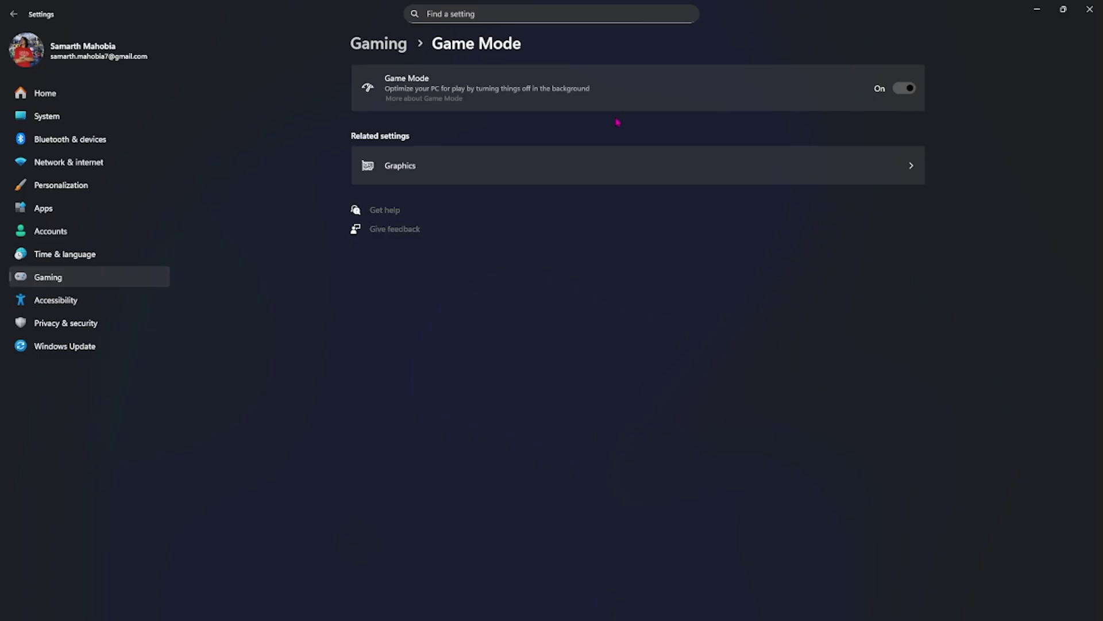
left_click(463, 165)
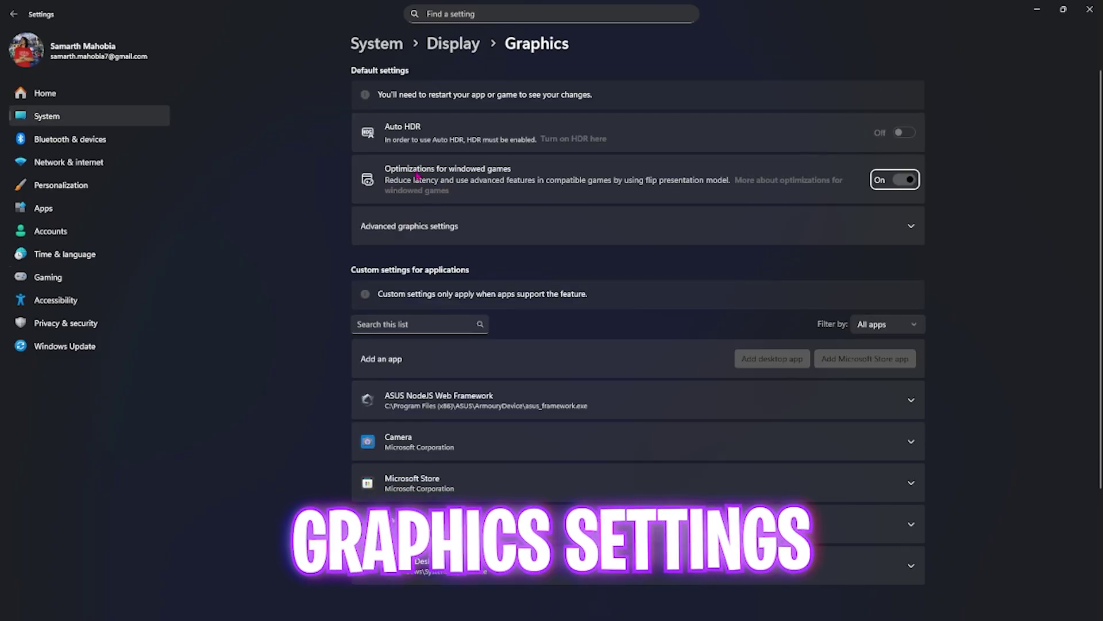
left_click(401, 239)
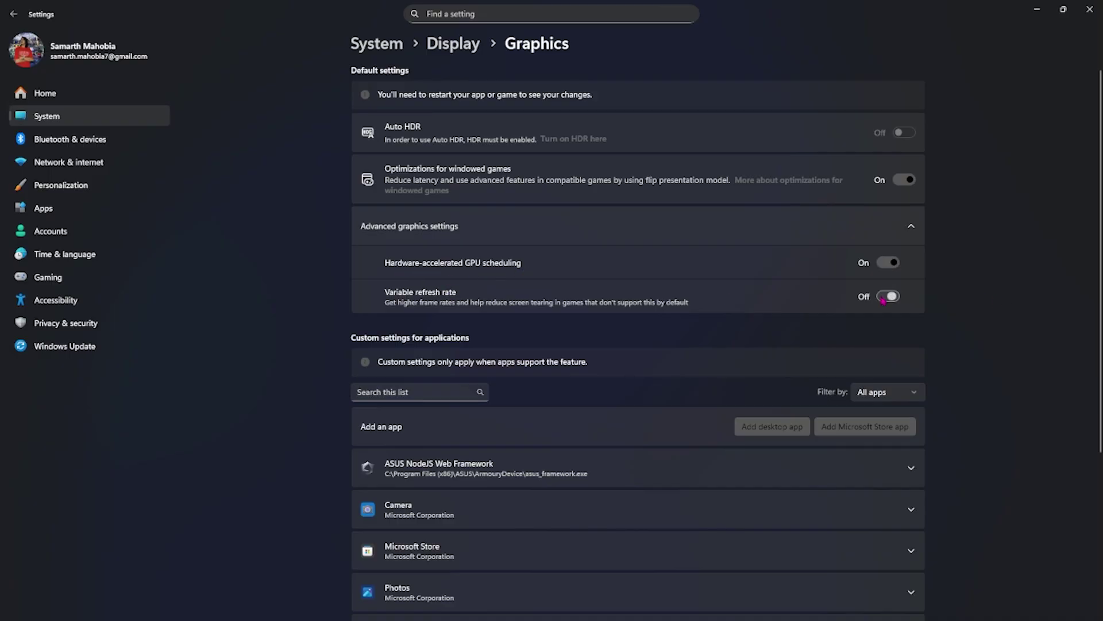
scroll(514, 306, "down", 4)
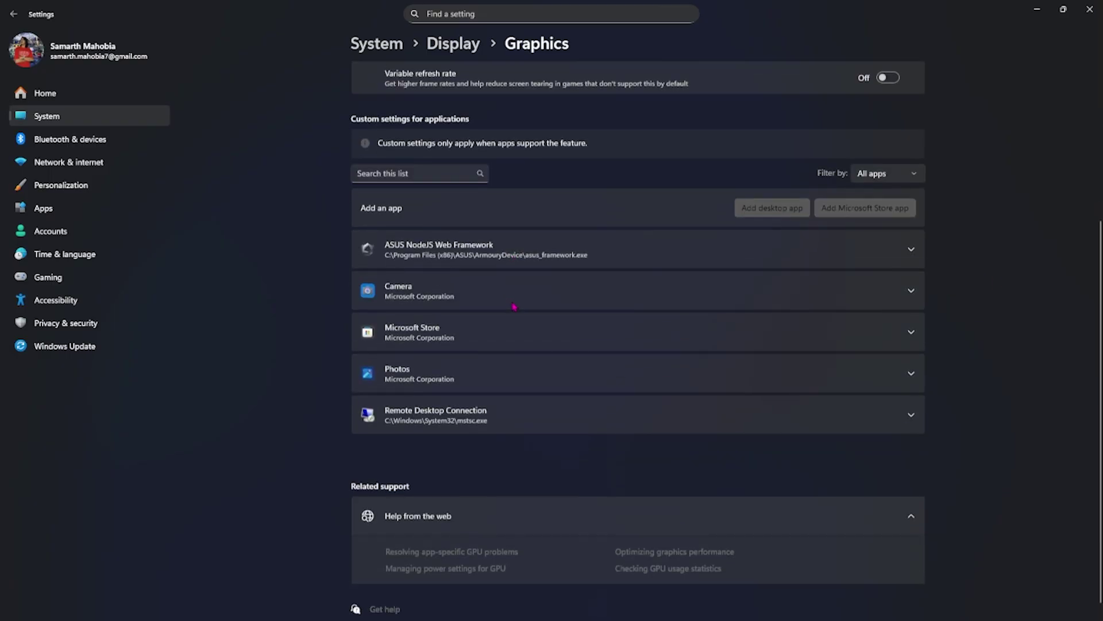
Open Battlefield 6's local install folder via Steam's Manage > Browse local files.
left_click(769, 197)
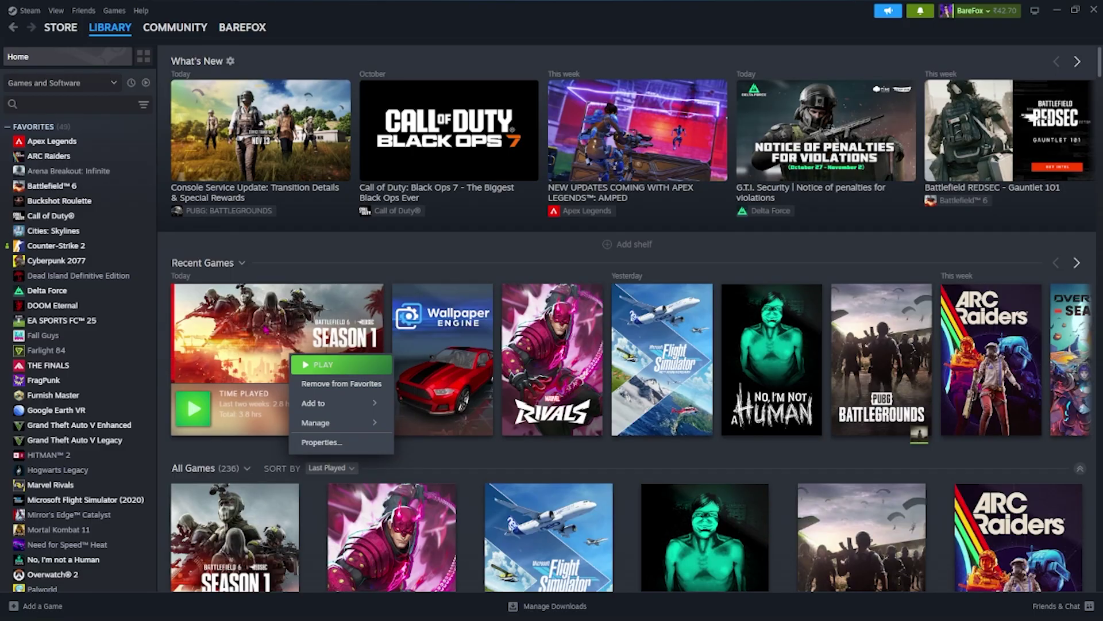
mouse_move(319, 424)
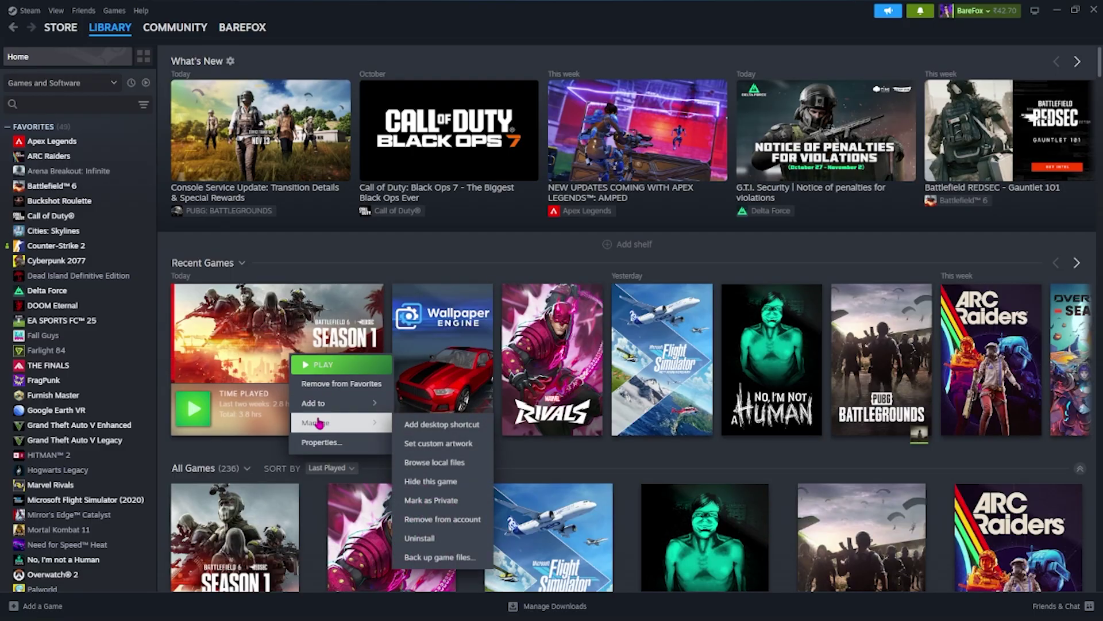
left_click(446, 481)
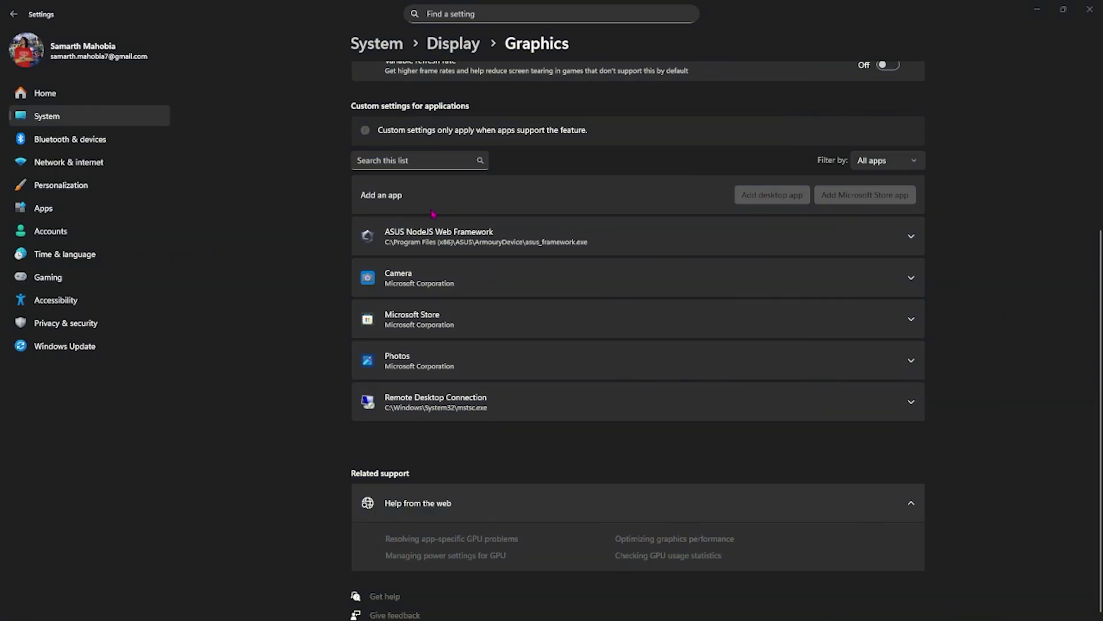
Add bf6.exe from the Battlefield 6 folder to the graphics app list.
left_click(266, 34)
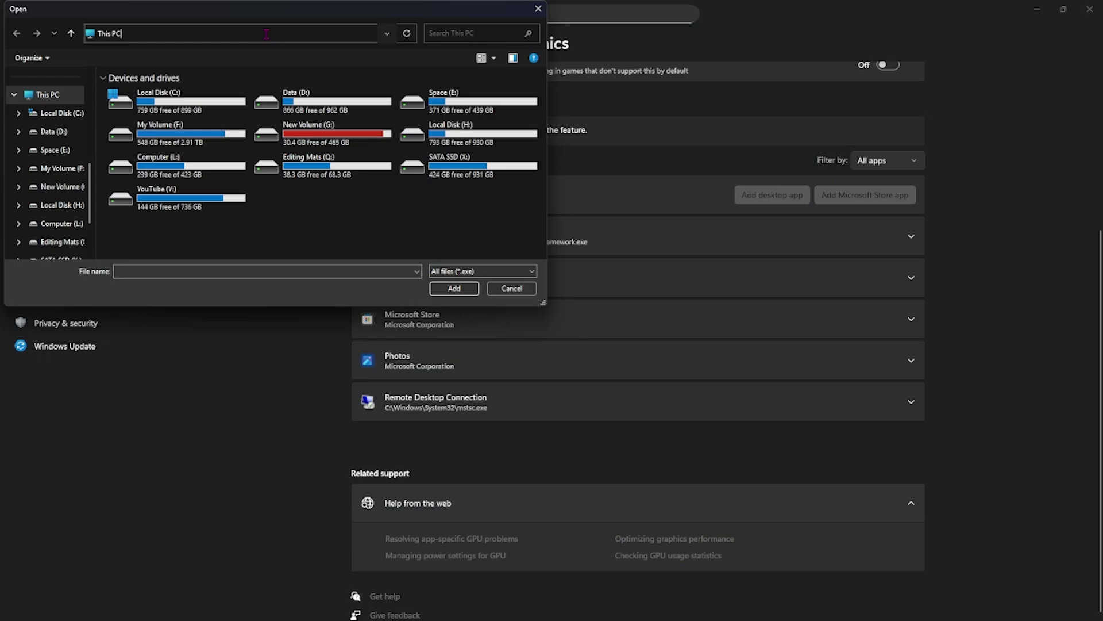
type("X:\\SteamLibrary\\steamapps\\common\\Battlefield 6")
key("Return")
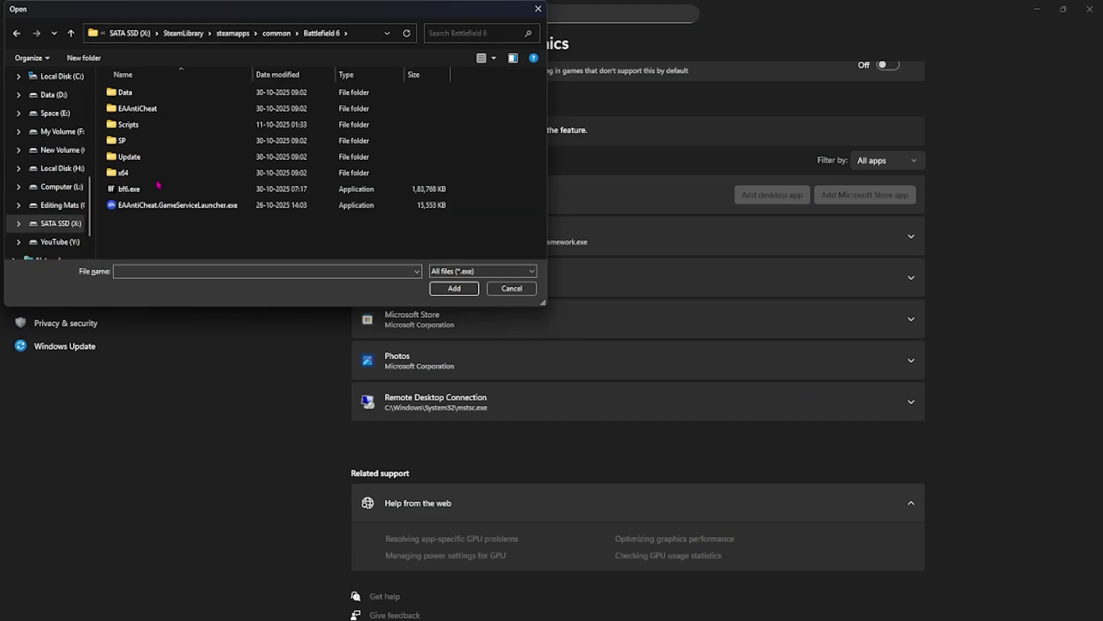
left_click(189, 189)
left_click(454, 289)
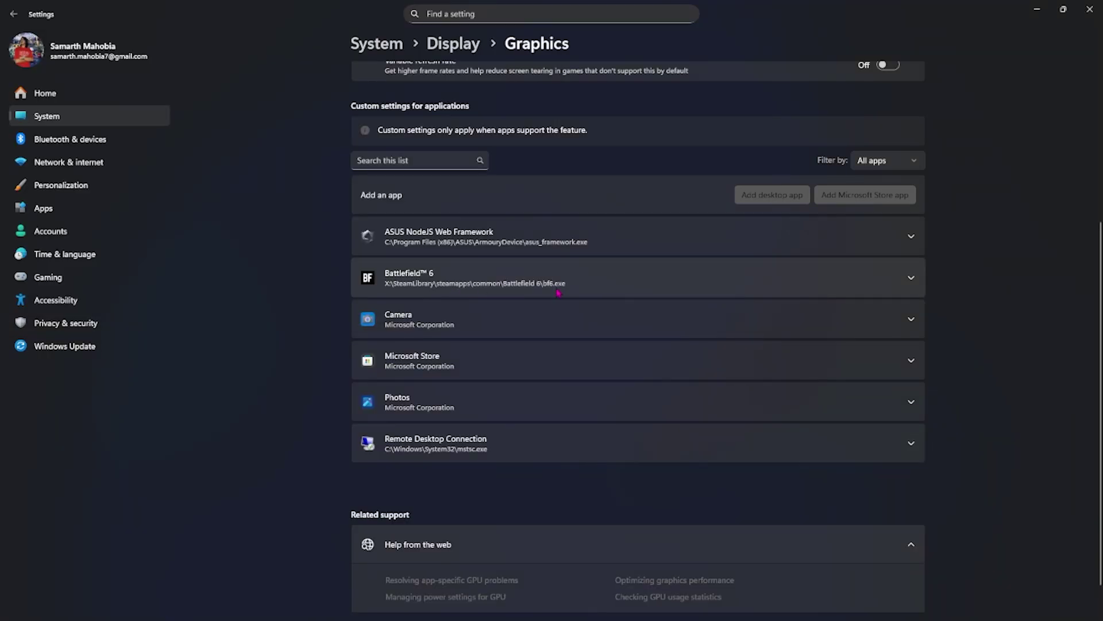
Set Battlefield 6's GPU preference to High Performance.
left_click(885, 315)
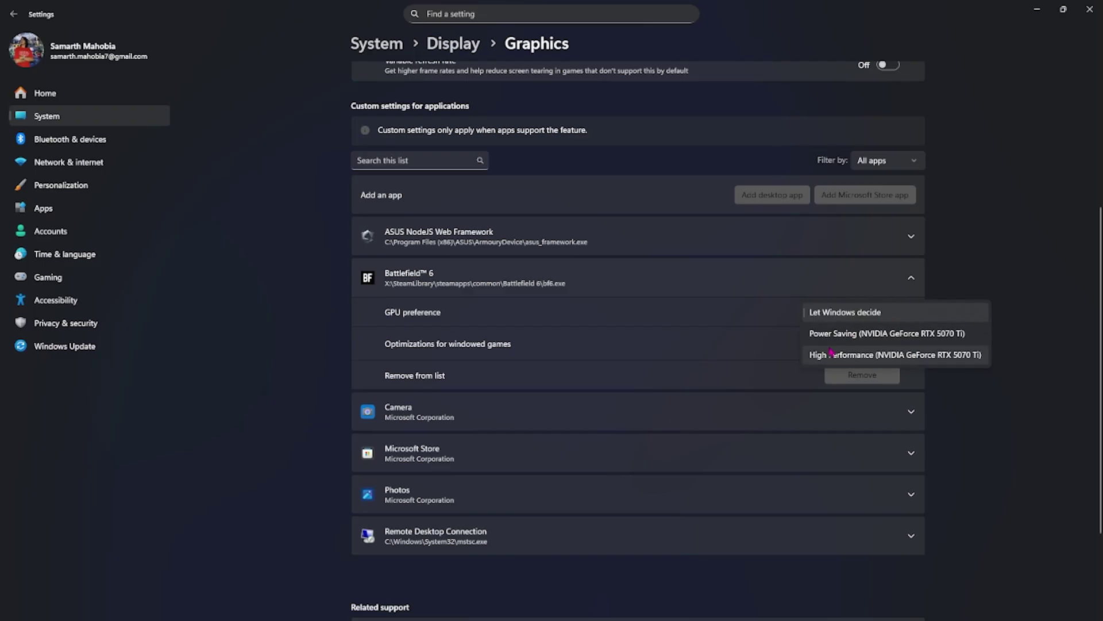
left_click(839, 355)
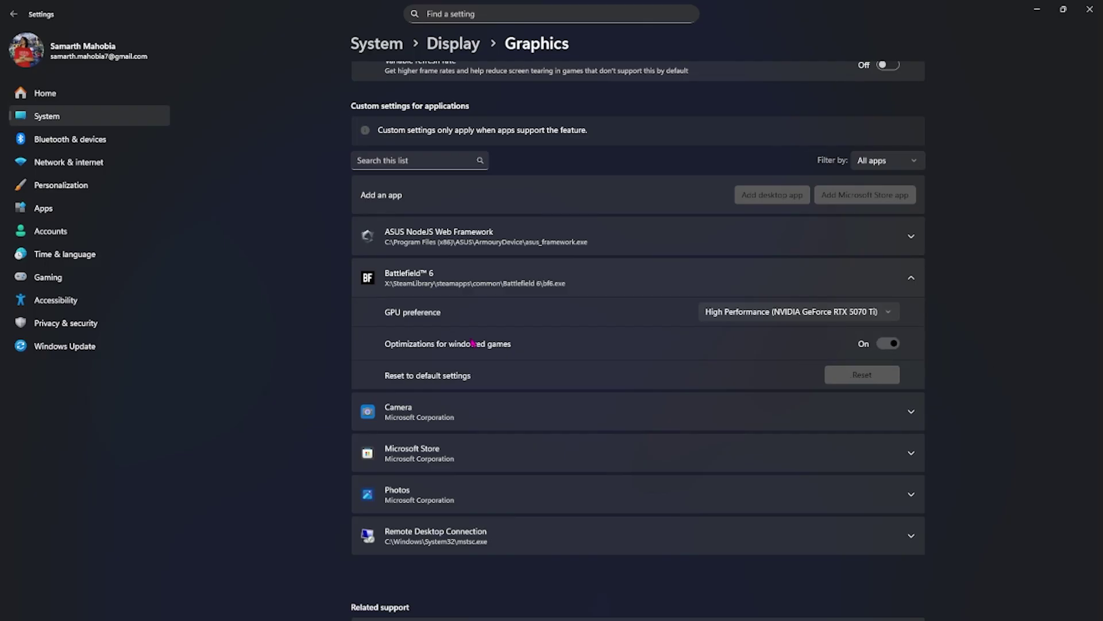
left_click(760, 315)
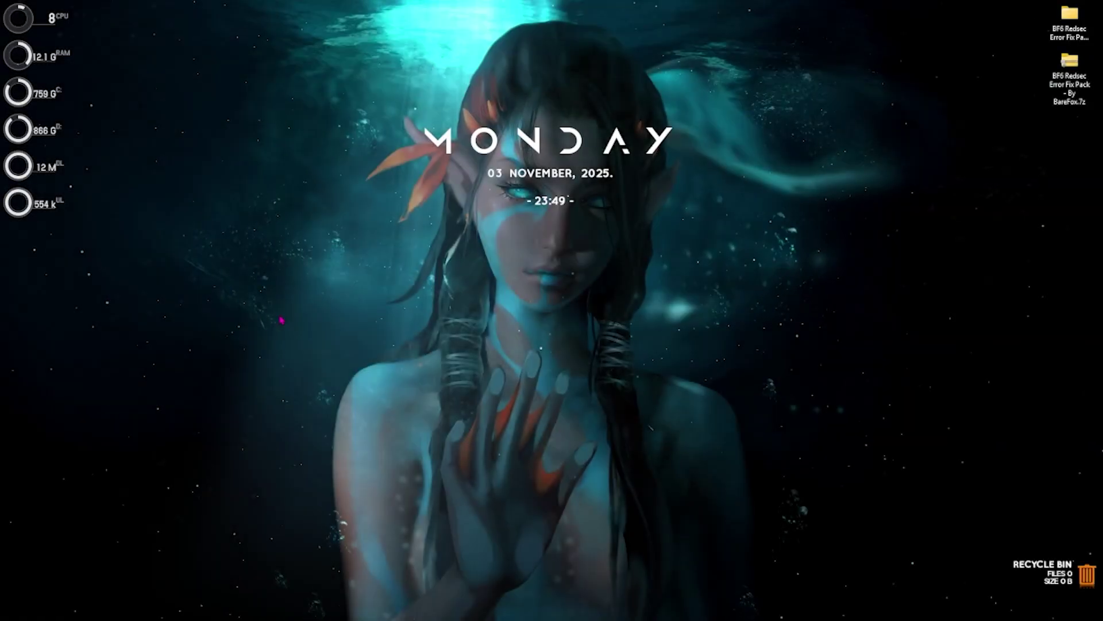
Launch Command Prompt as administrator.
key("super")
type("cmd")
key("Tab")
key("Down")
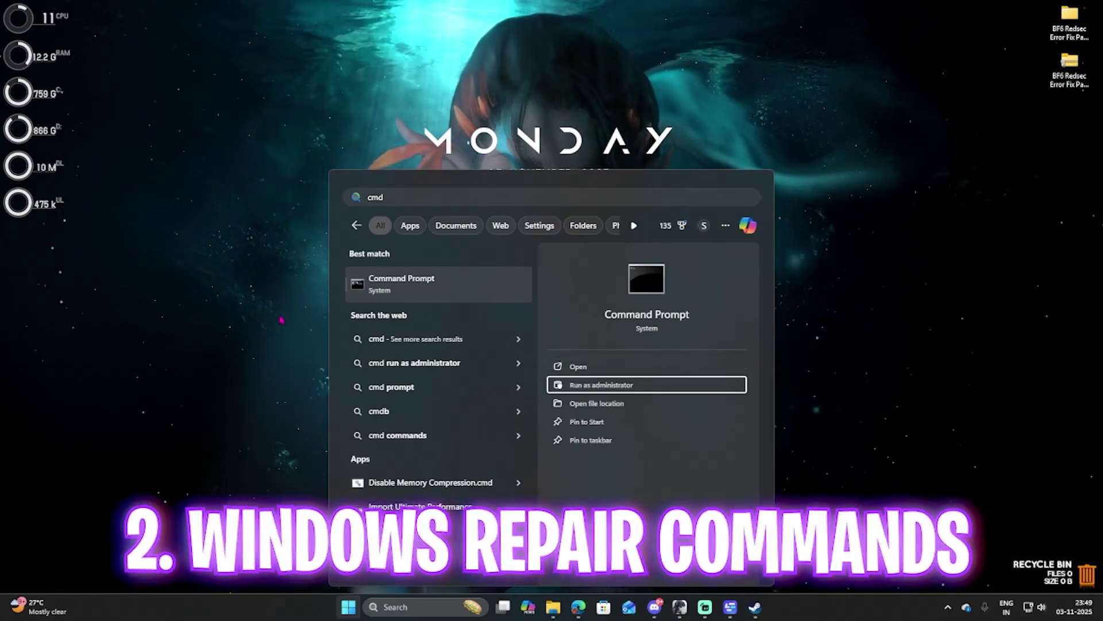
key("Return")
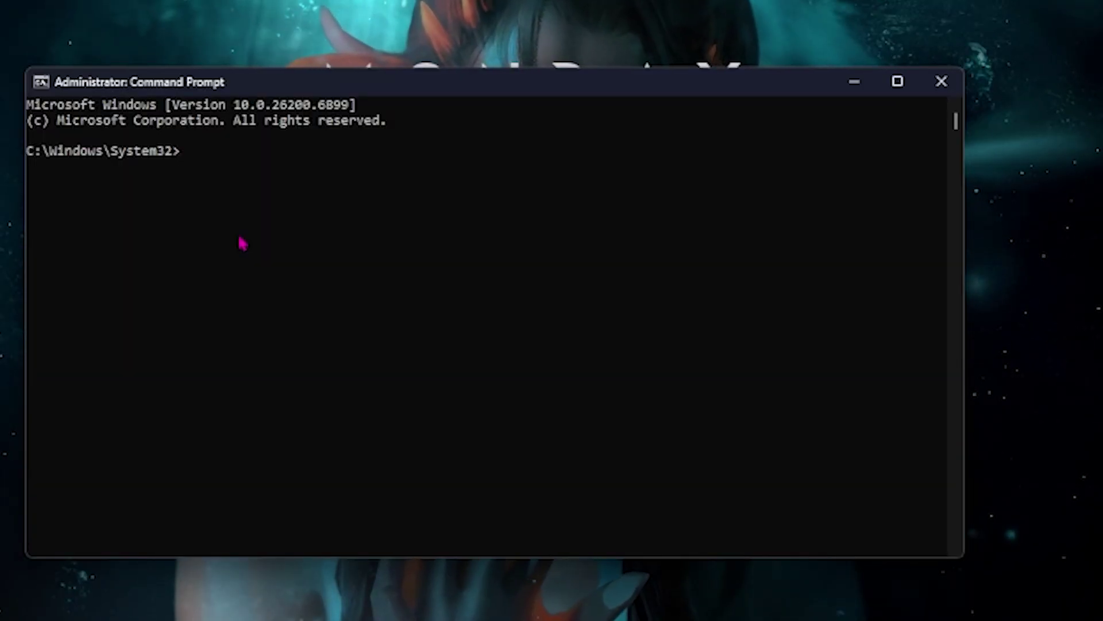
Run sfc /scannow and chkdsk C: /f, then download the LagoFast installer for Windows.
type("s")
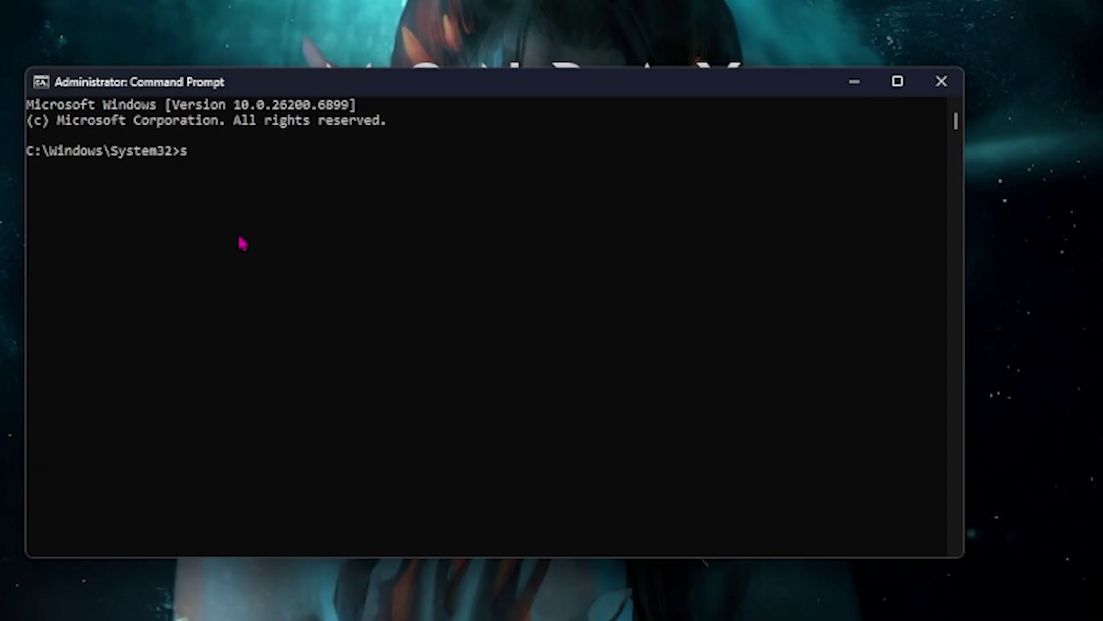
type("fc /scannow")
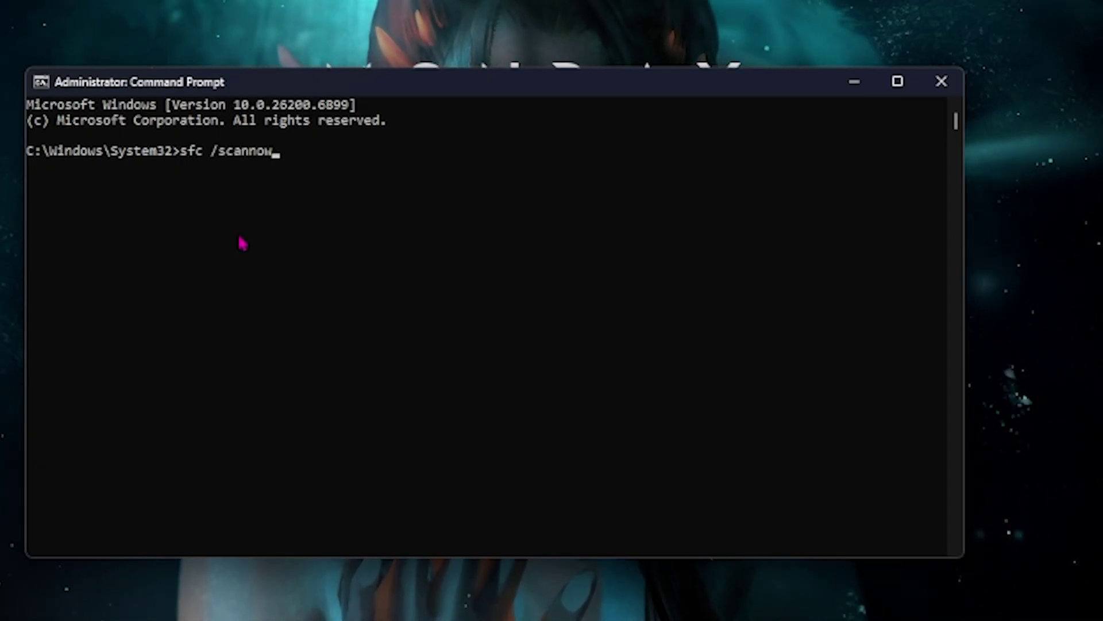
key("Return")
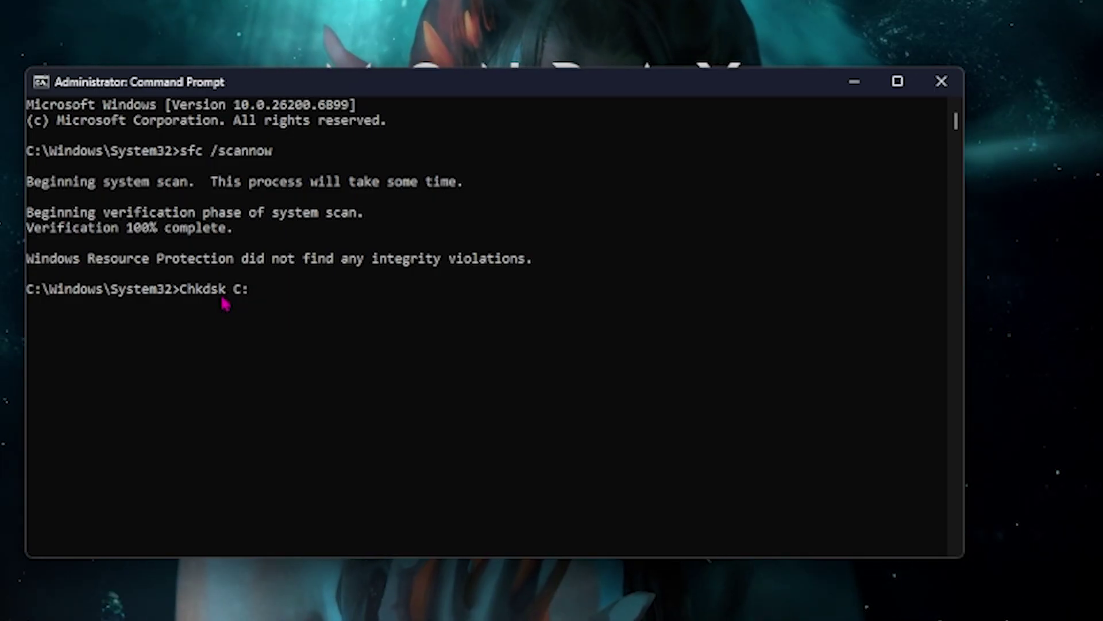
type("/")
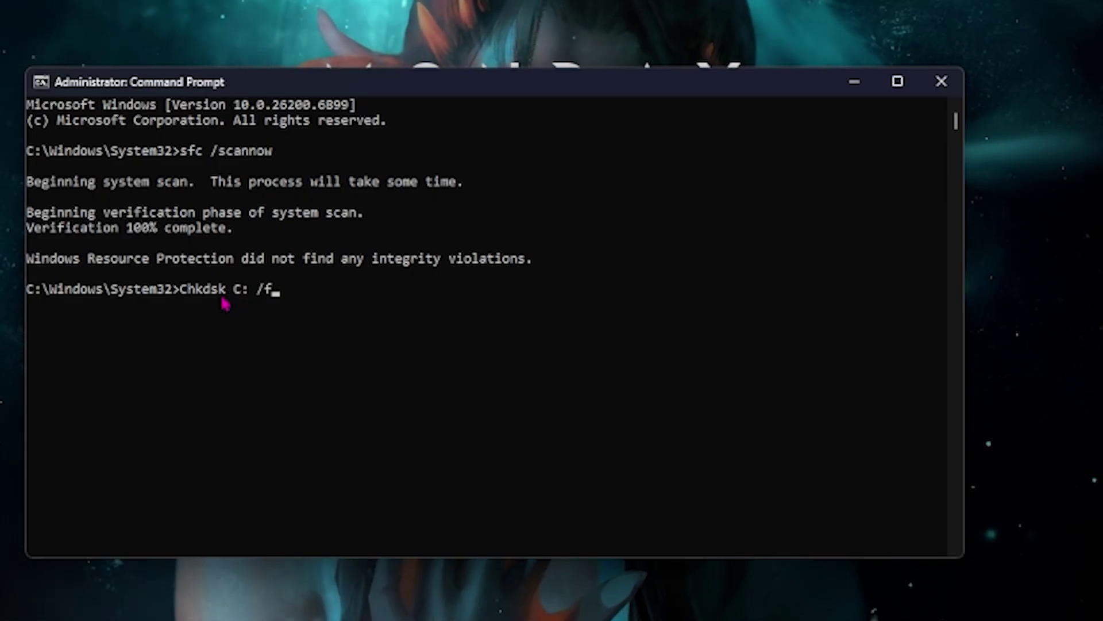
type("f")
key("Return")
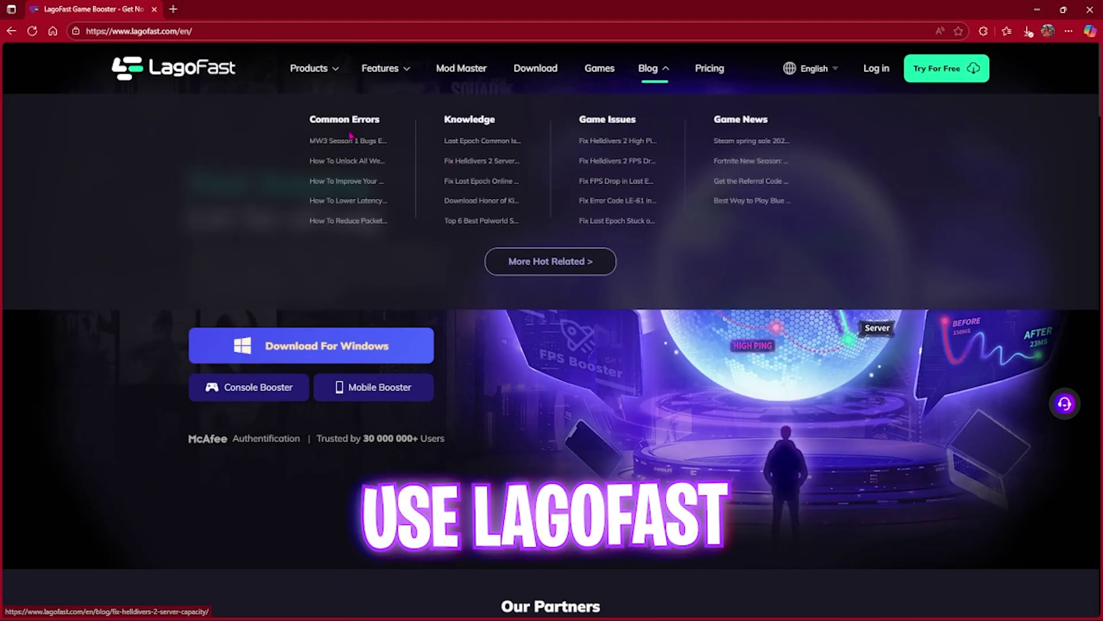
left_click(365, 352)
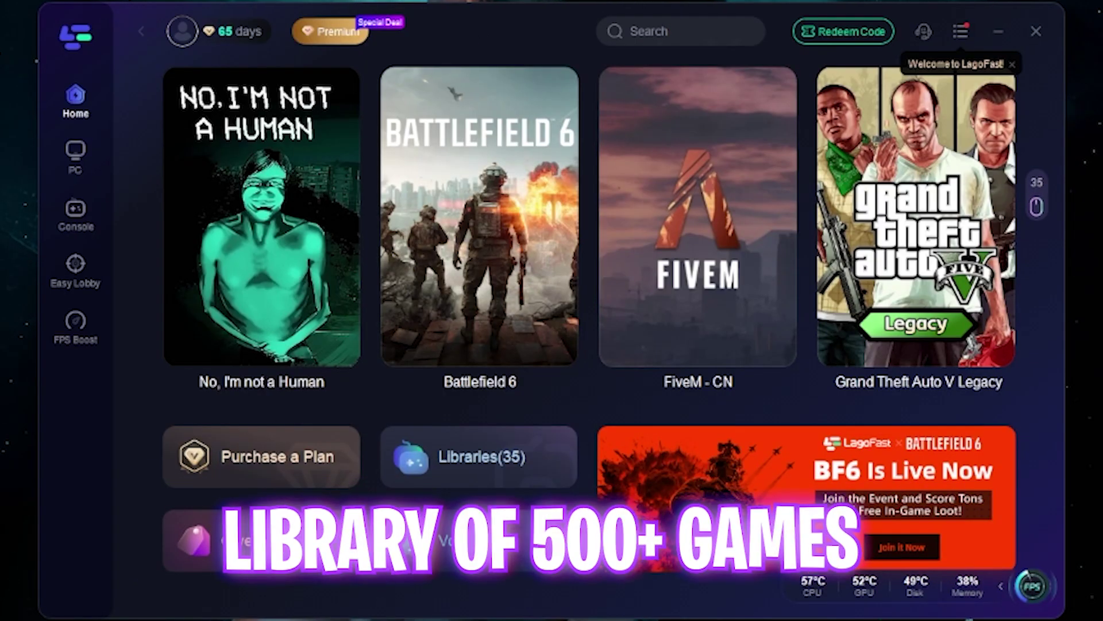
Boost Battlefield 6 via the Middle East Dubai–Bahrain node, reaching about 63 ms ping.
mouse_move(490, 189)
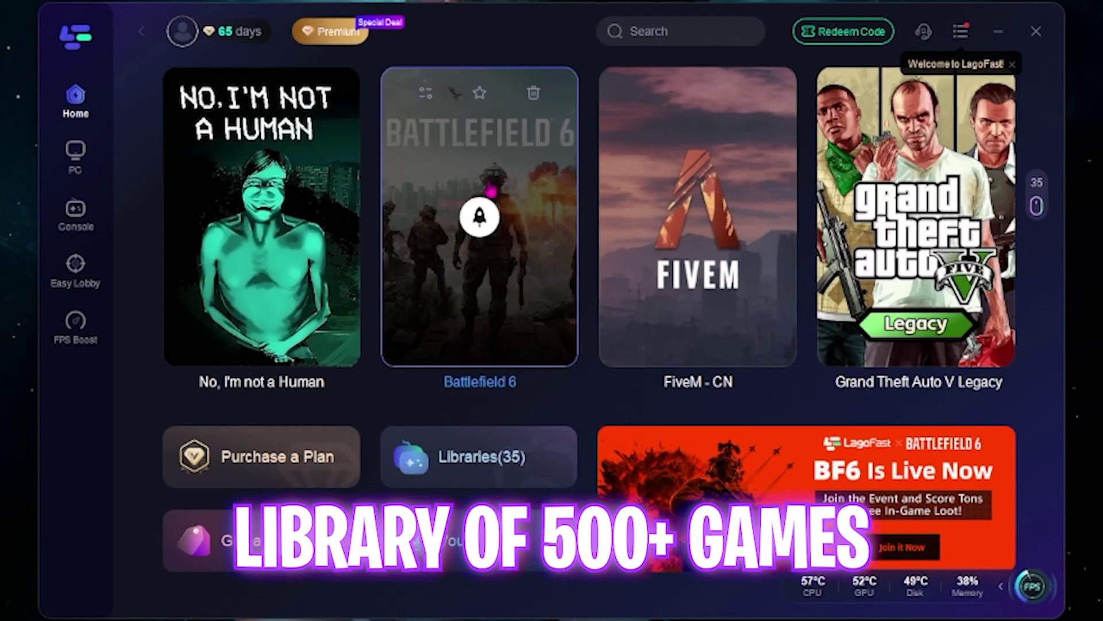
left_click(482, 228)
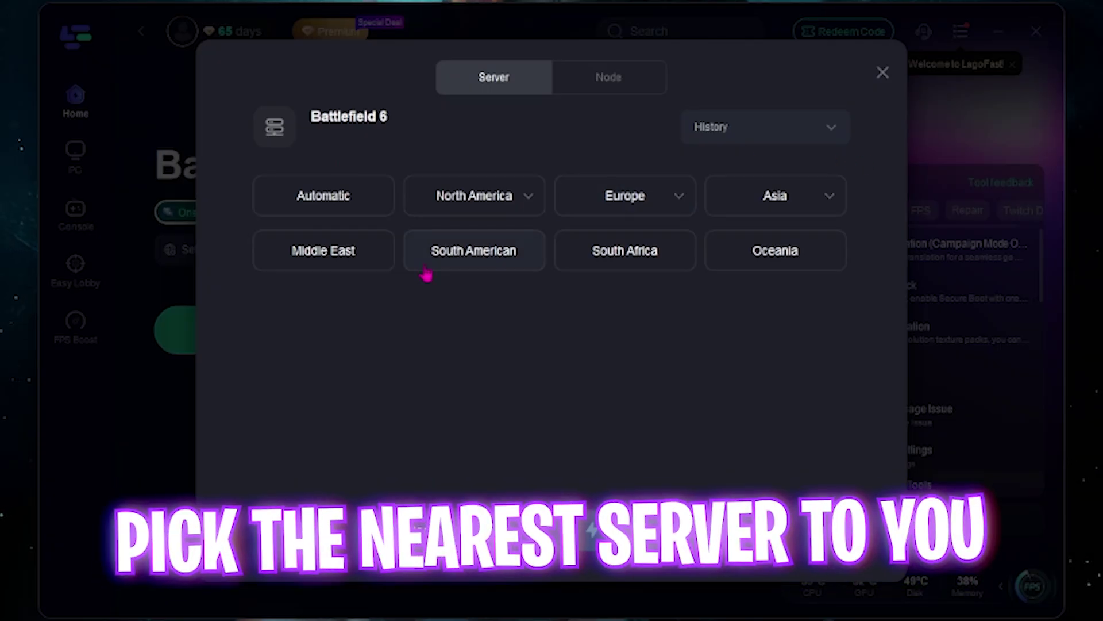
left_click(341, 264)
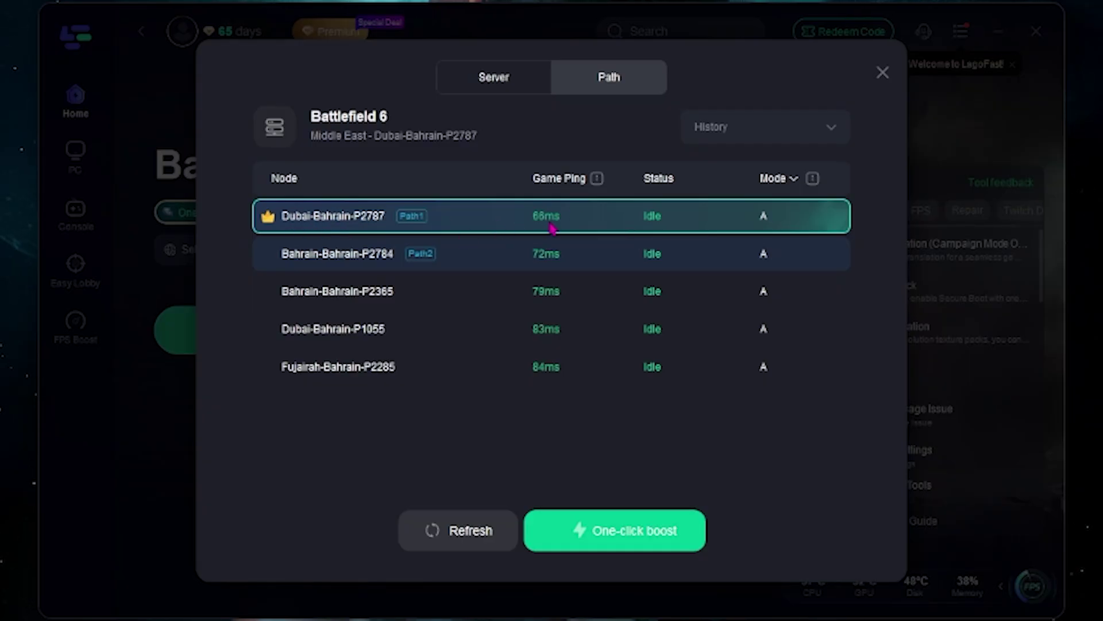
left_click(571, 526)
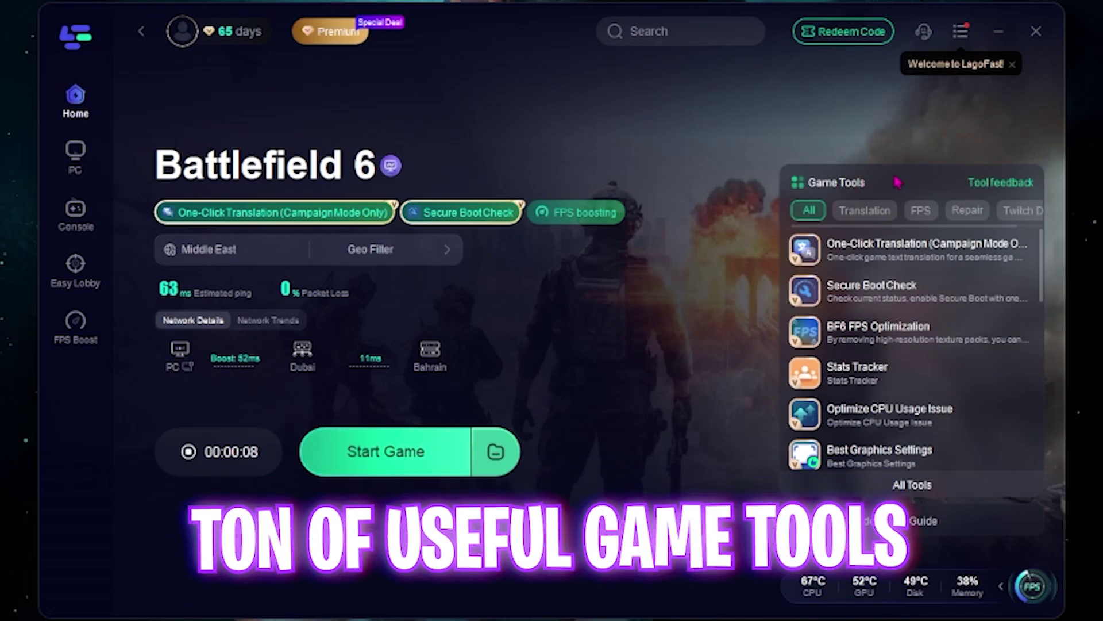
Run the Secure Boot check, browse the game tools, and open FPS Boost showing +57%.
left_click(863, 296)
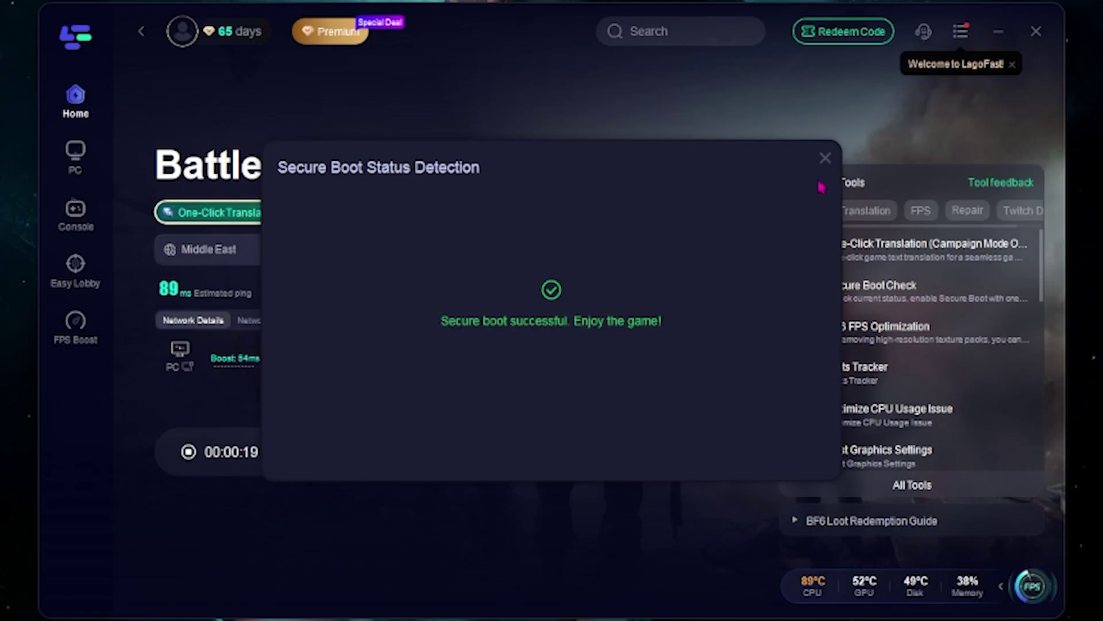
left_click(826, 160)
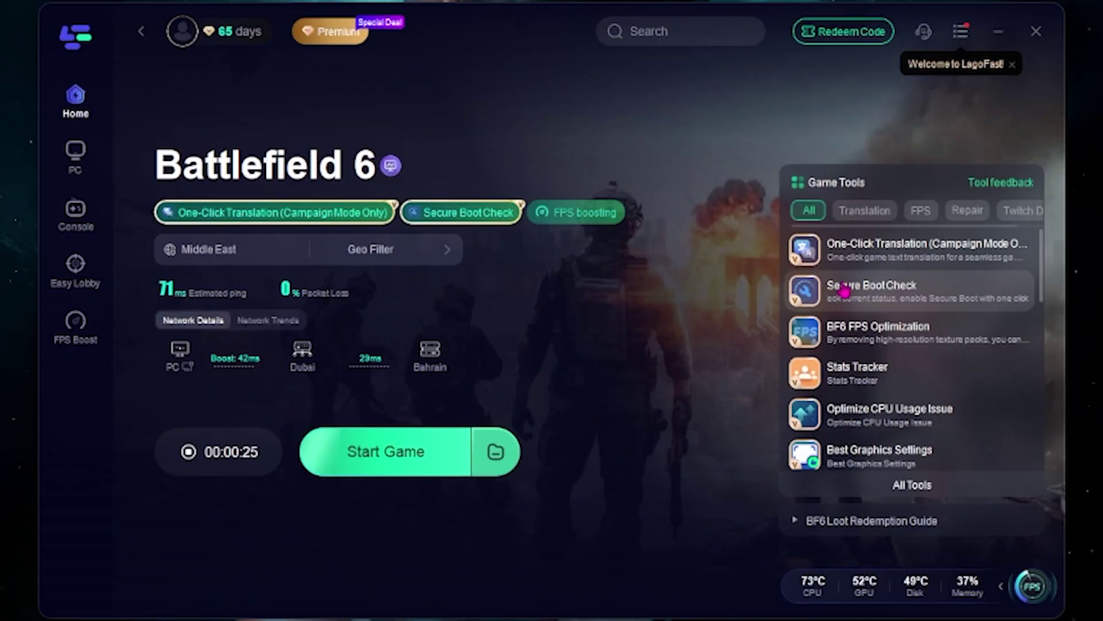
scroll(839, 313, "down", 2)
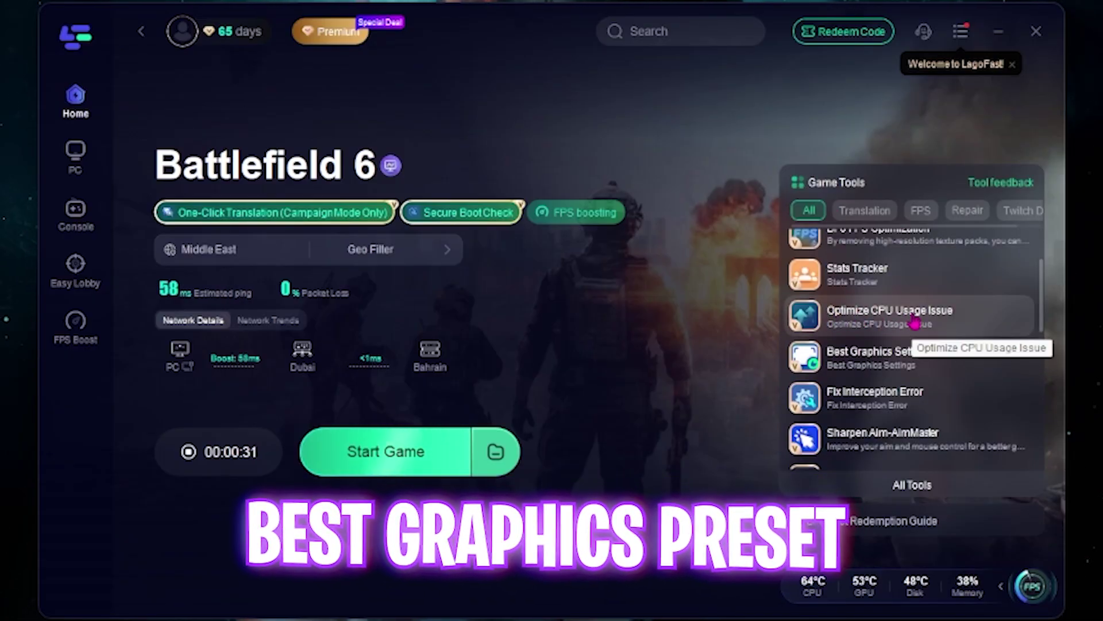
scroll(911, 337, "down", 1)
scroll(904, 346, "down", 8)
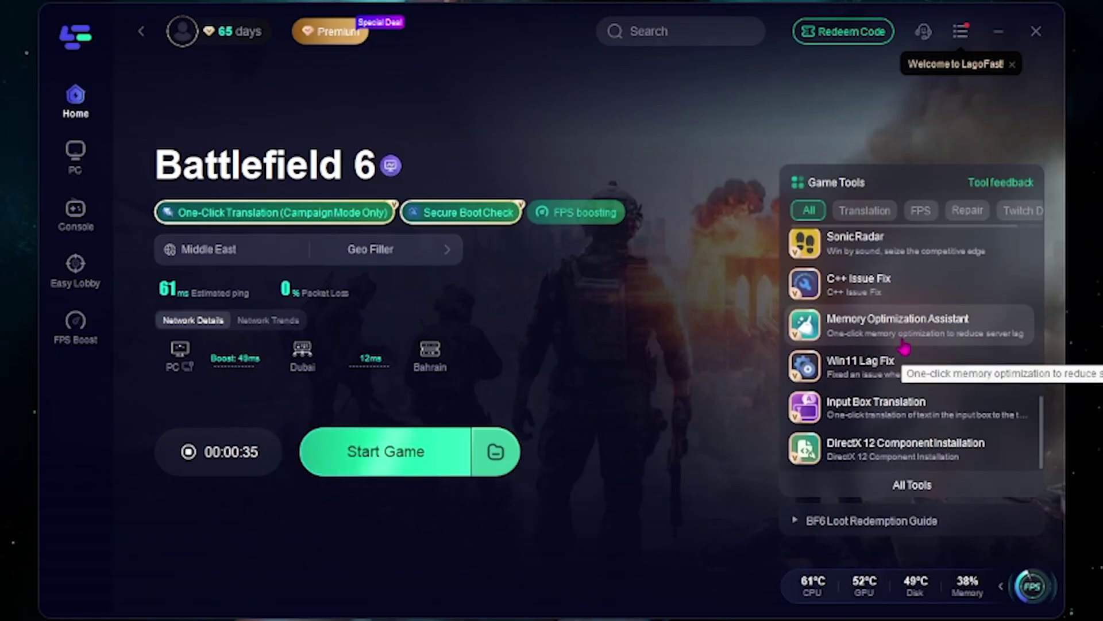
scroll(904, 346, "up", 8)
scroll(904, 346, "up", 3)
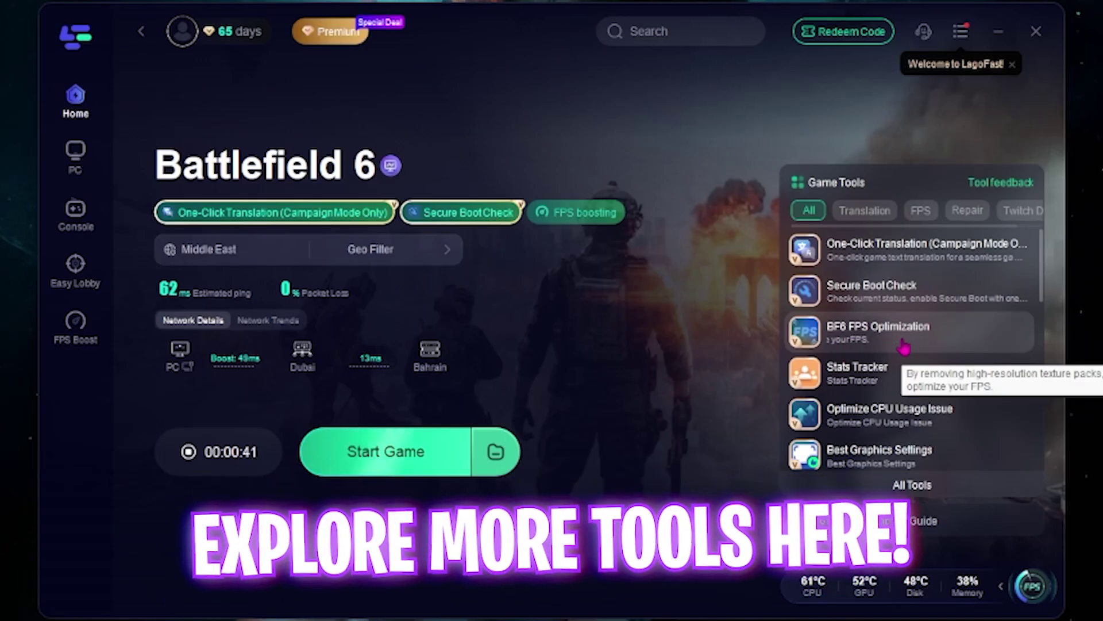
left_click(904, 347)
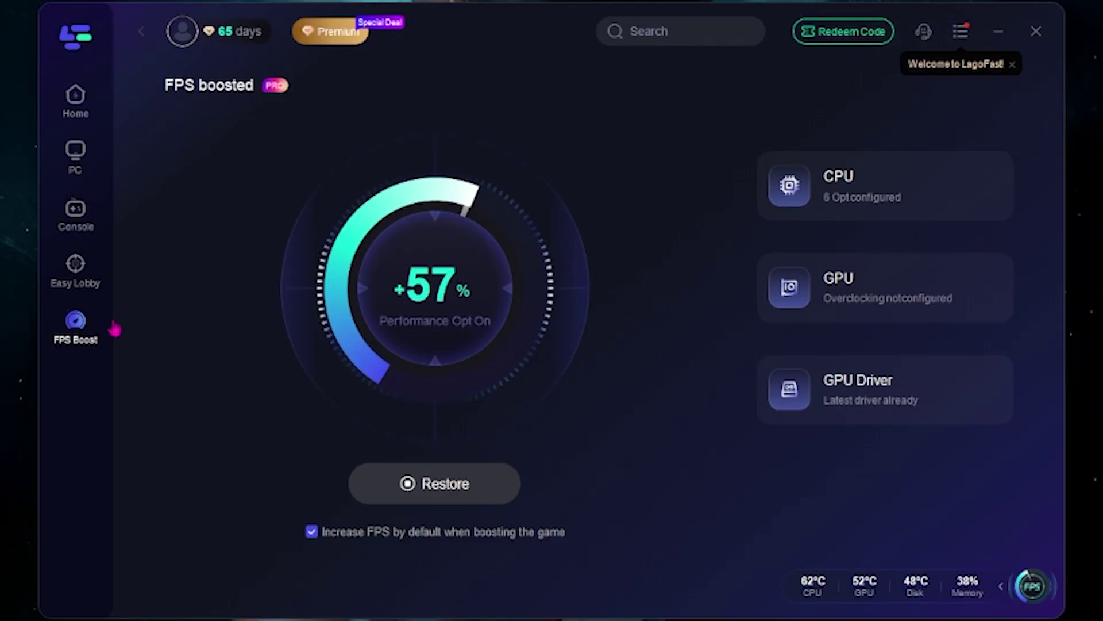
Review the GPU overclocking and system service tweaks in the boost settings, then close them.
left_click(938, 230)
scroll(295, 178, "down", 3)
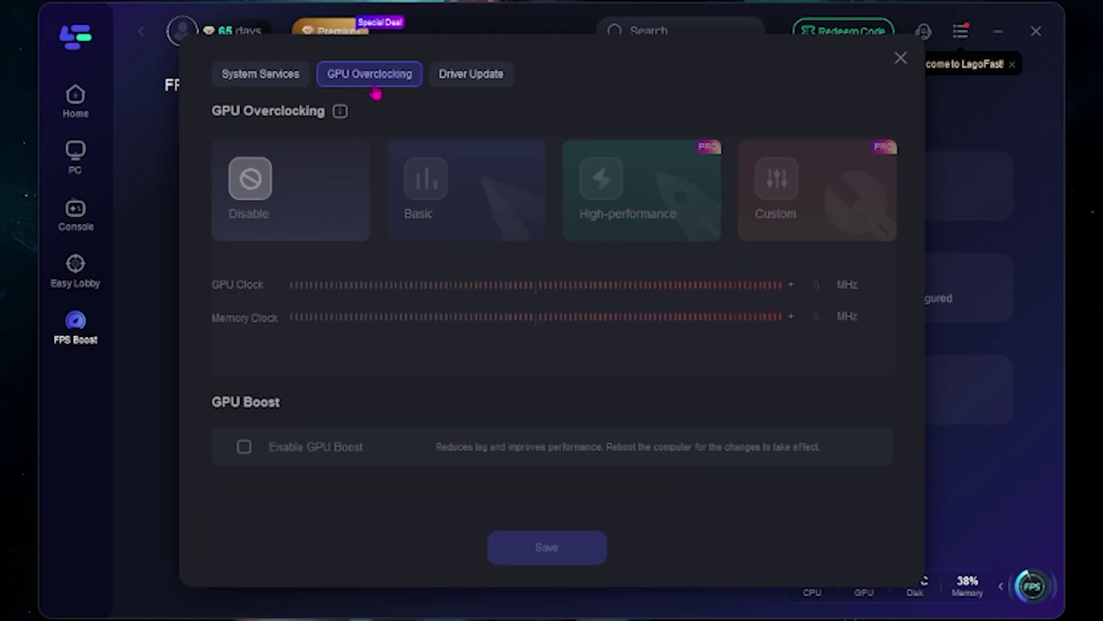
left_click(268, 81)
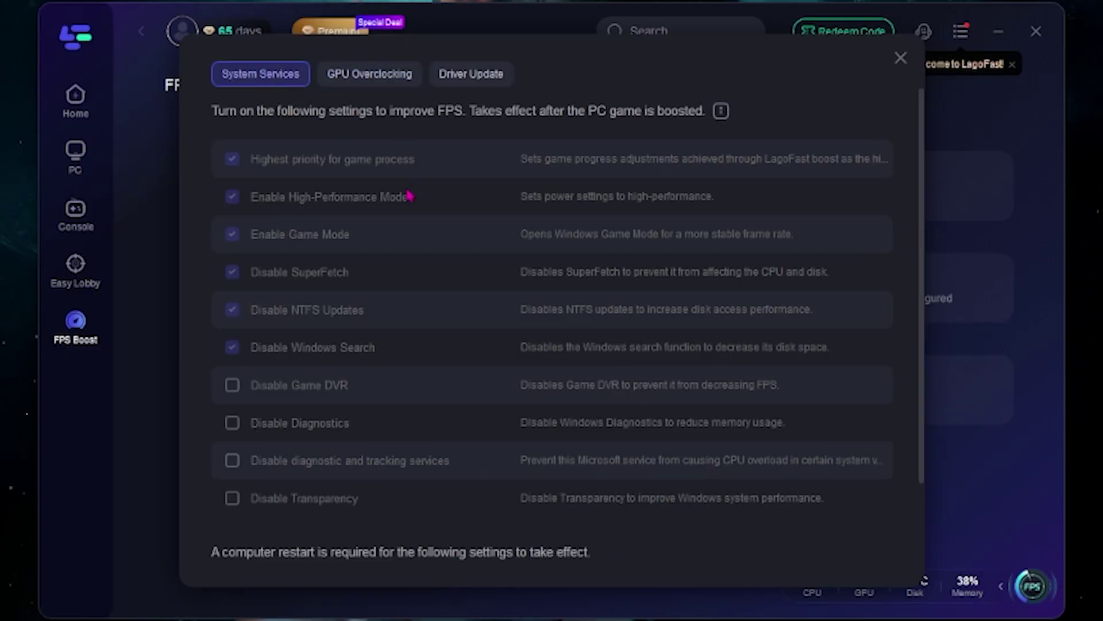
scroll(233, 374, "down", 2)
scroll(230, 420, "up", 2)
left_click(901, 58)
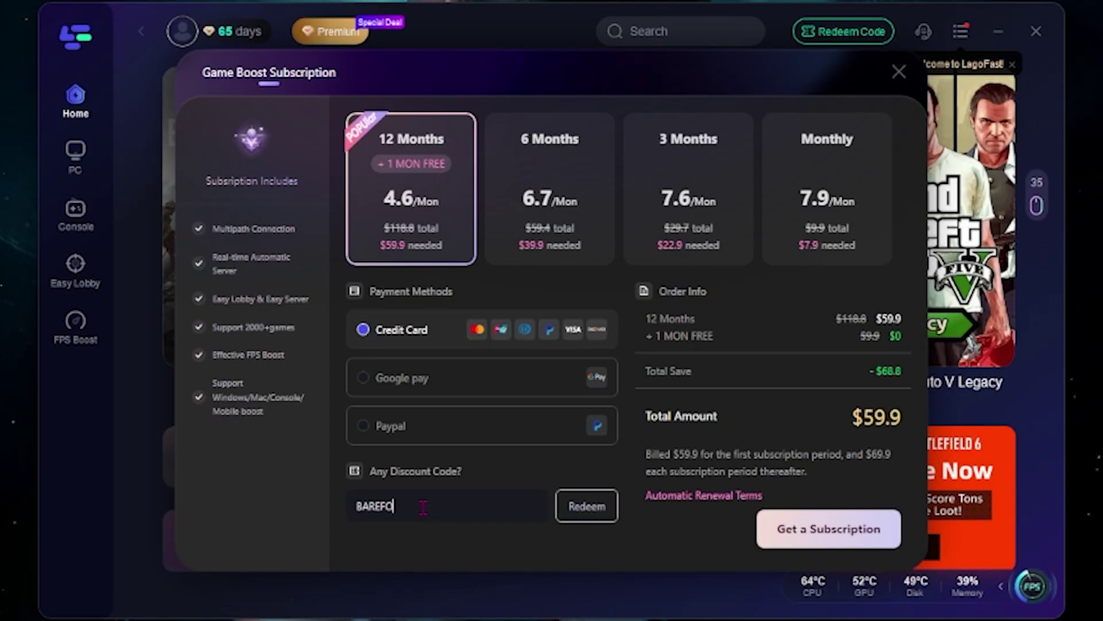
Enter a discount code on the Game Boost subscription and redeem it.
type("X")
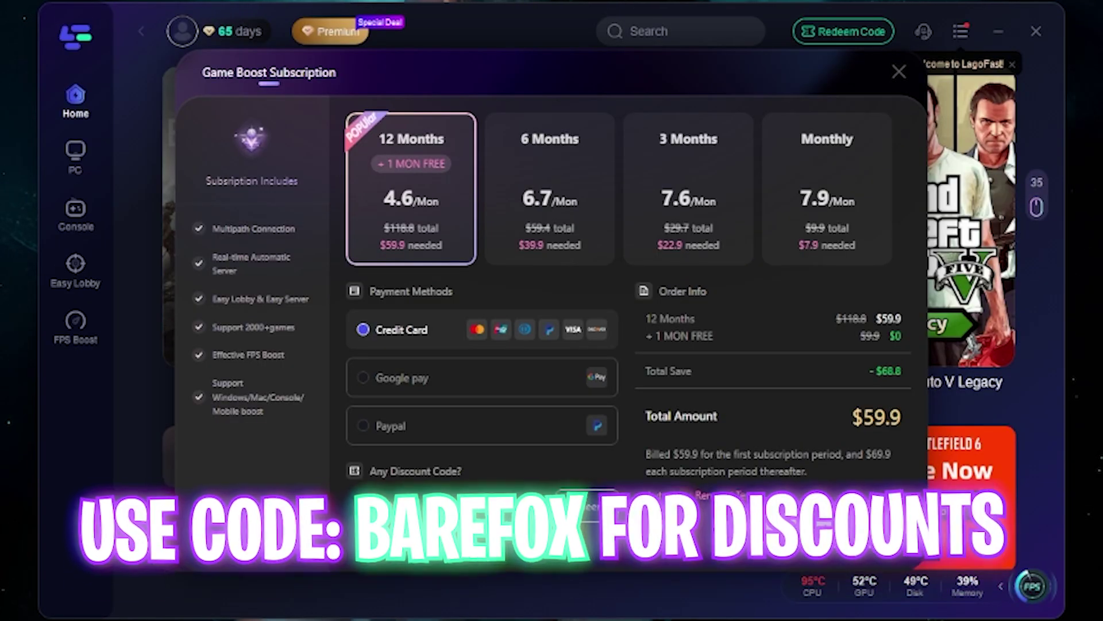
left_click(593, 508)
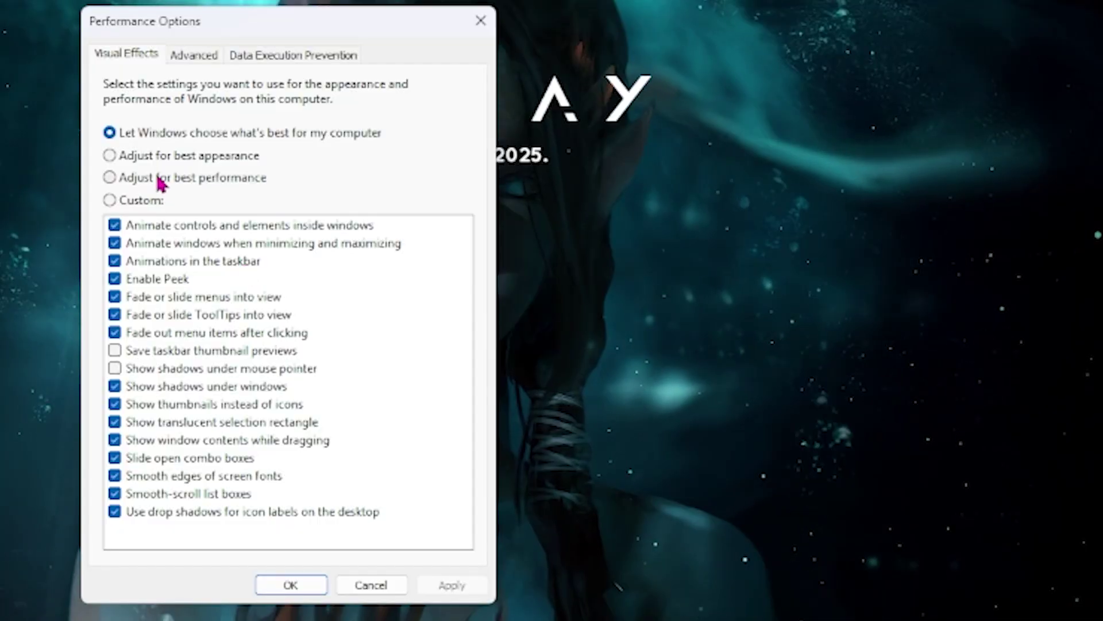
Switch drive C to a custom paging file size with 1024 MB initial.
left_click(408, 117)
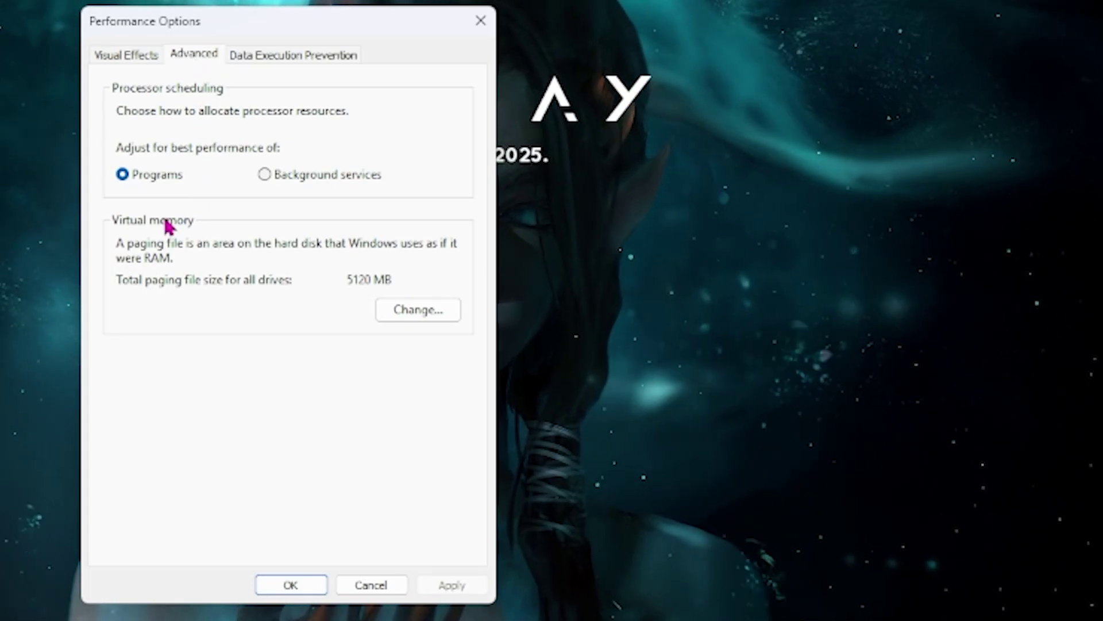
left_click(394, 310)
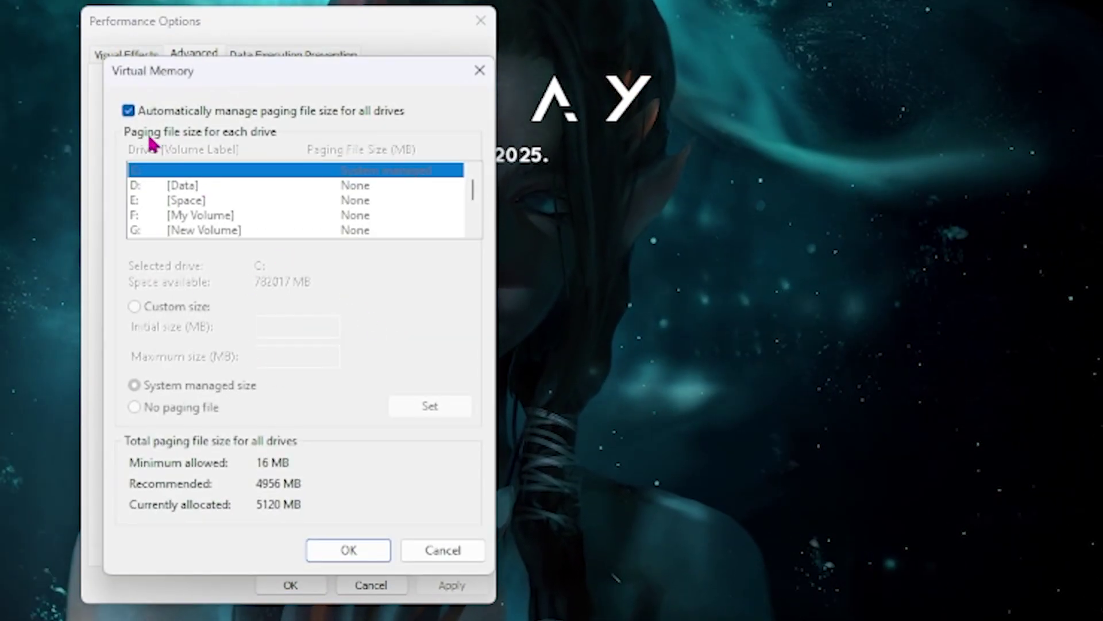
left_click(128, 110)
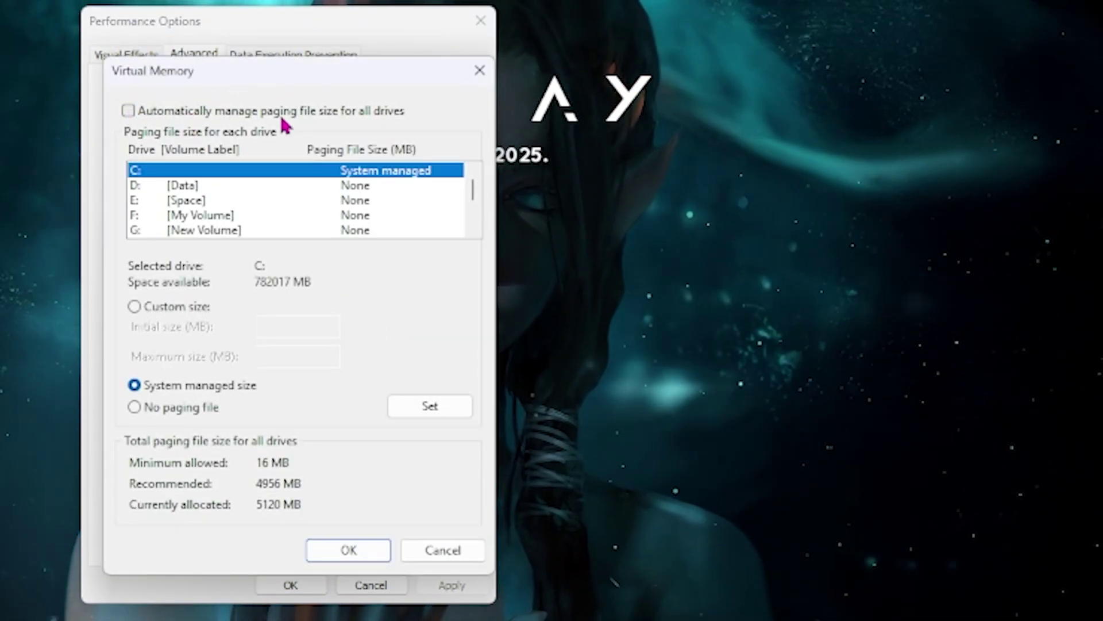
left_click(189, 307)
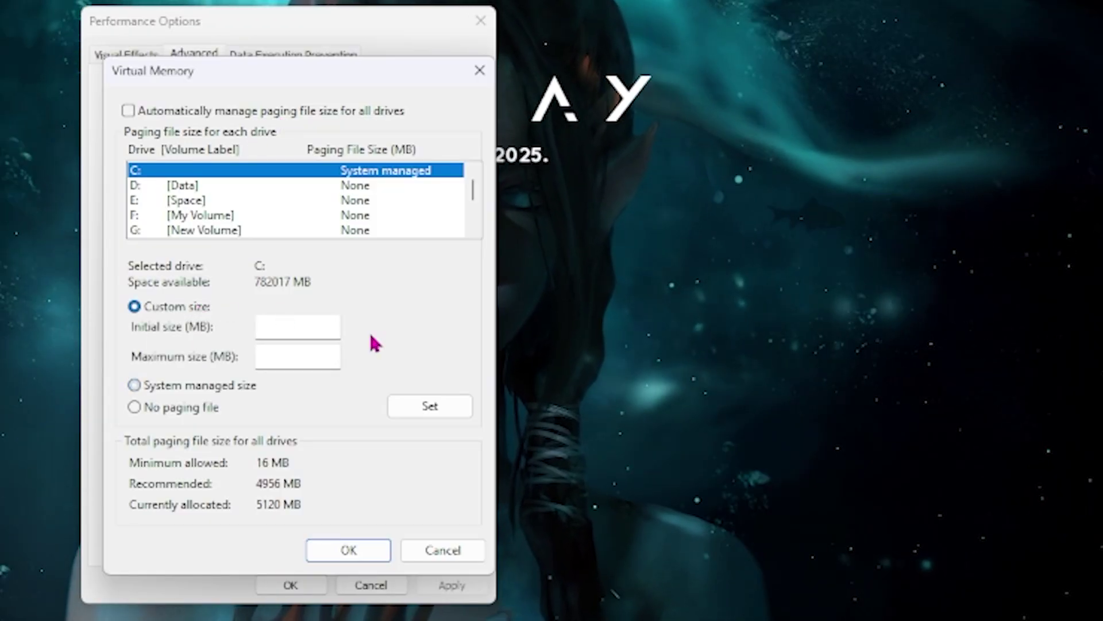
left_click(298, 329)
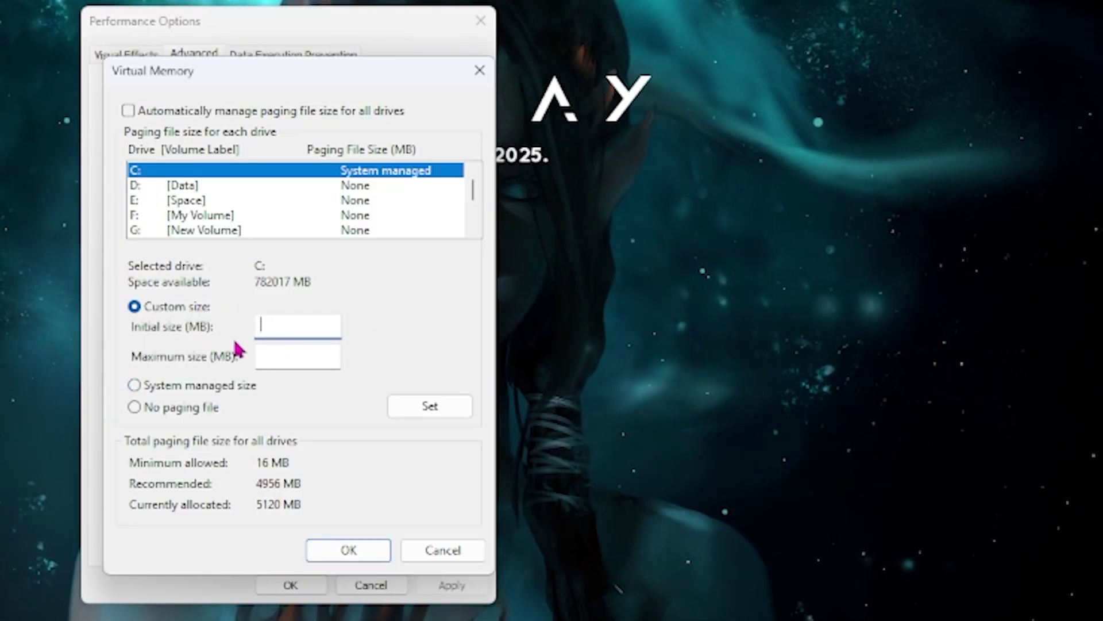
type("1024")
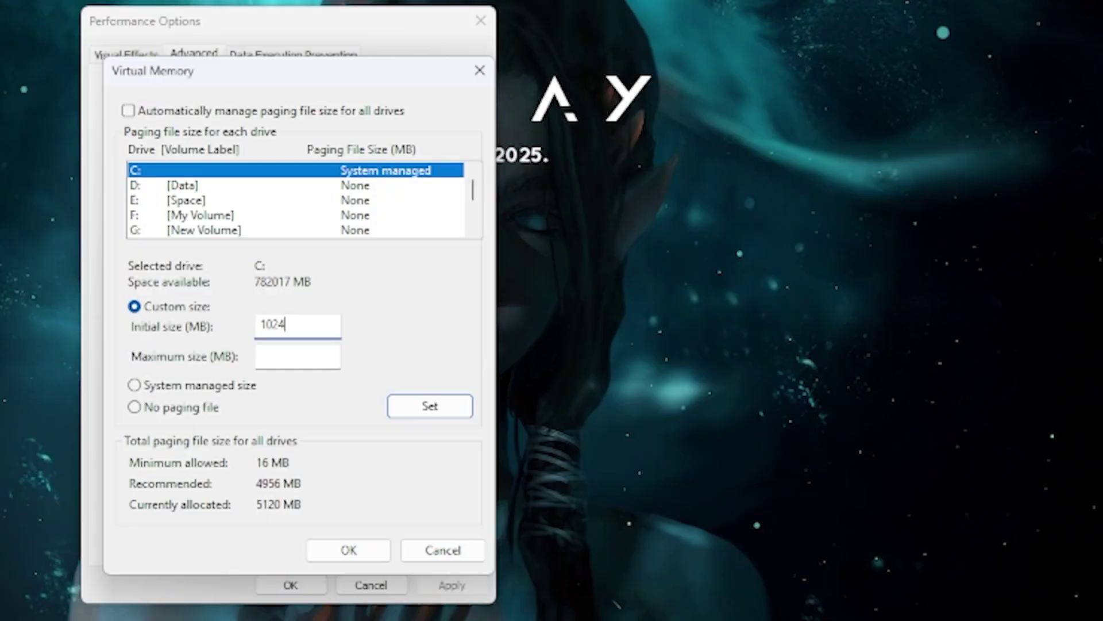
left_click(285, 358)
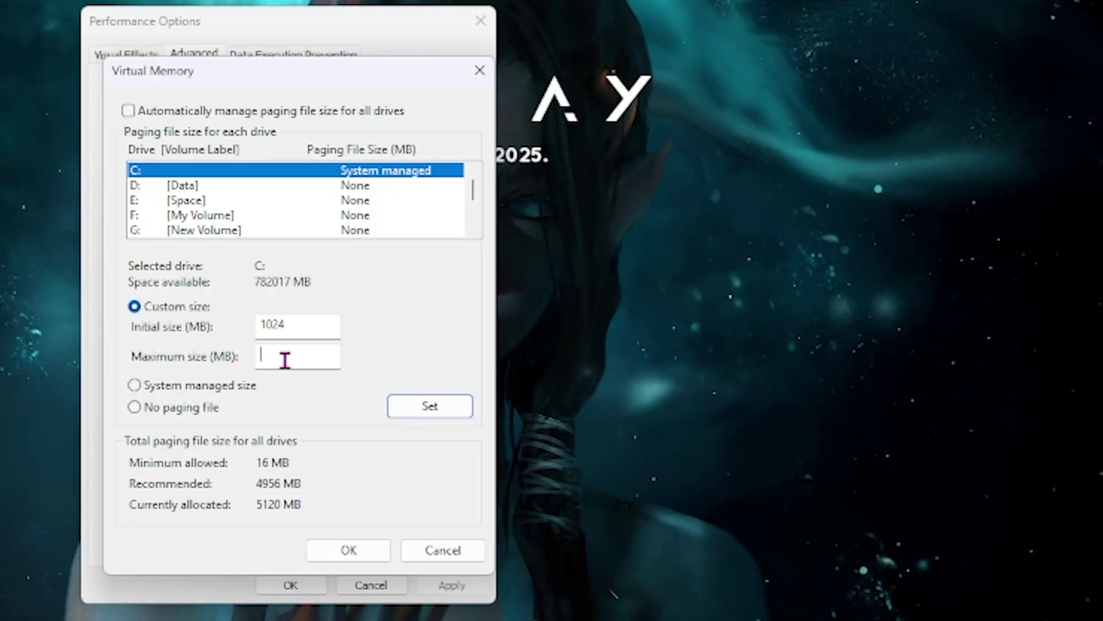
Work out the maximum size in Calculator: 32 × 1024 ÷ 2 = 16,384.
key("super")
type("calculator")
key("Return")
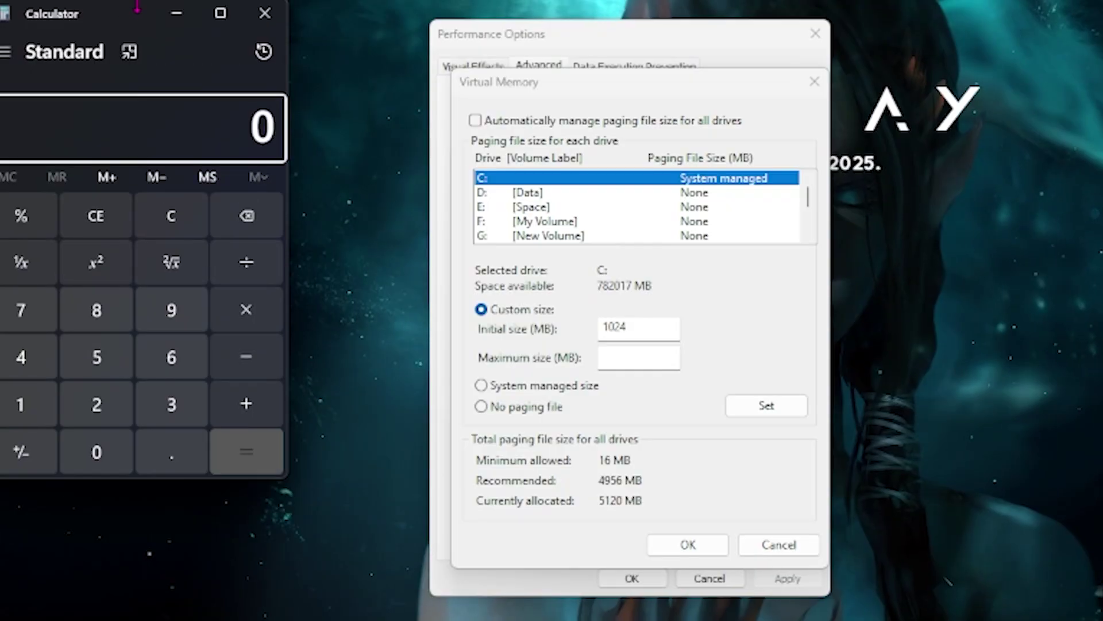
left_click_drag(158, 29, 259, 43)
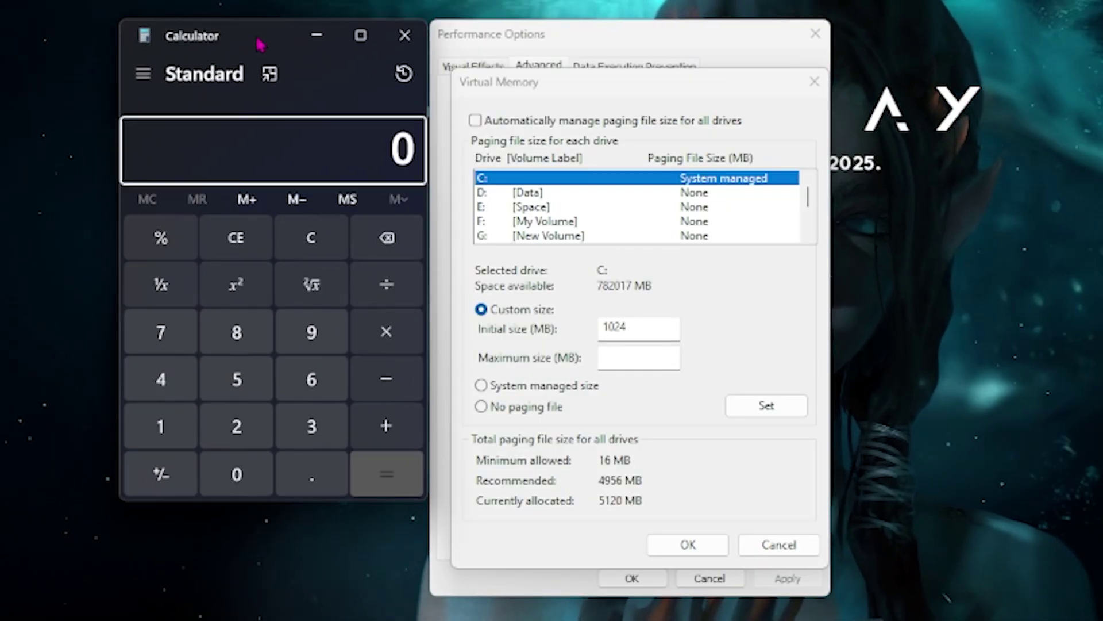
left_click(288, 424)
left_click(236, 425)
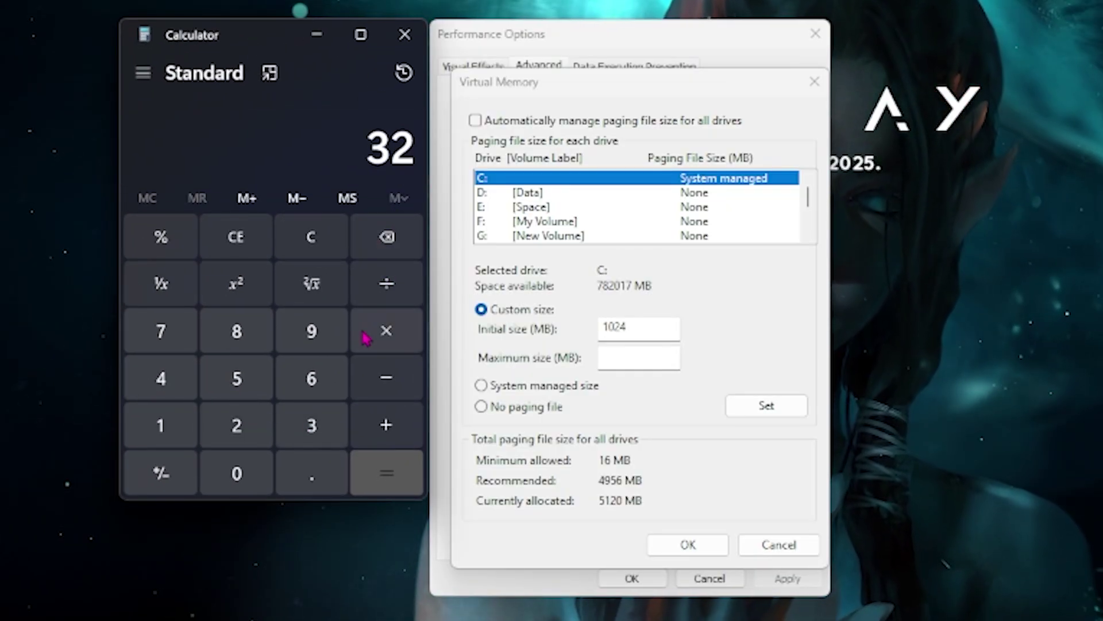
left_click(386, 331)
left_click(161, 426)
left_click(236, 473)
left_click(236, 426)
left_click(161, 378)
left_click(384, 473)
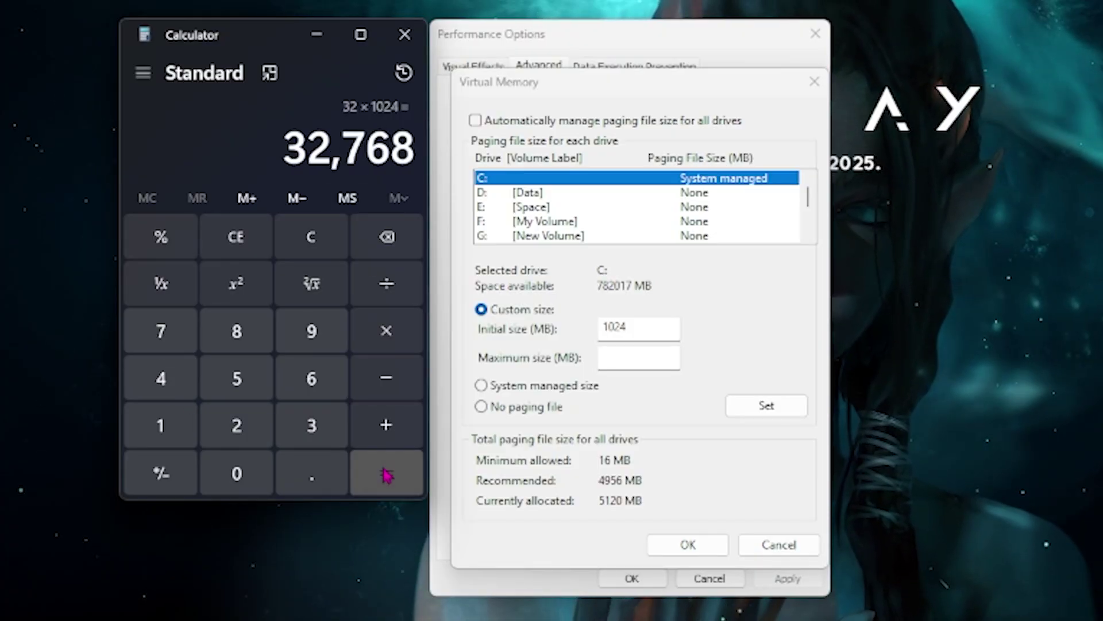
left_click(386, 283)
left_click(236, 425)
left_click(387, 477)
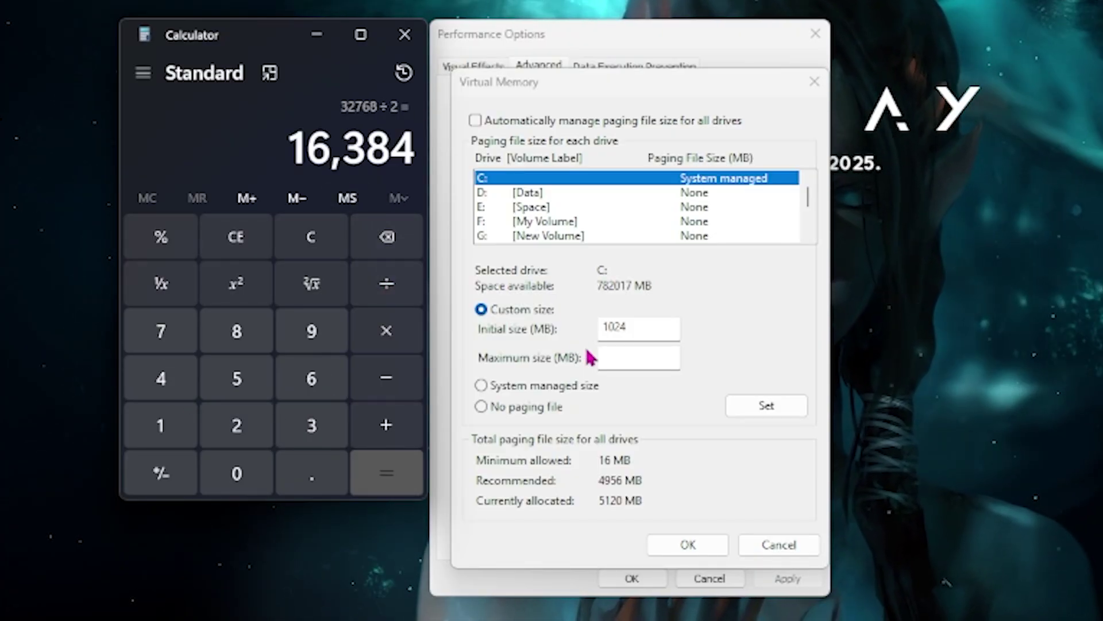
Enter 16384 MB as the maximum paging file size, keeping the custom size selected.
left_click(612, 357)
type("16384")
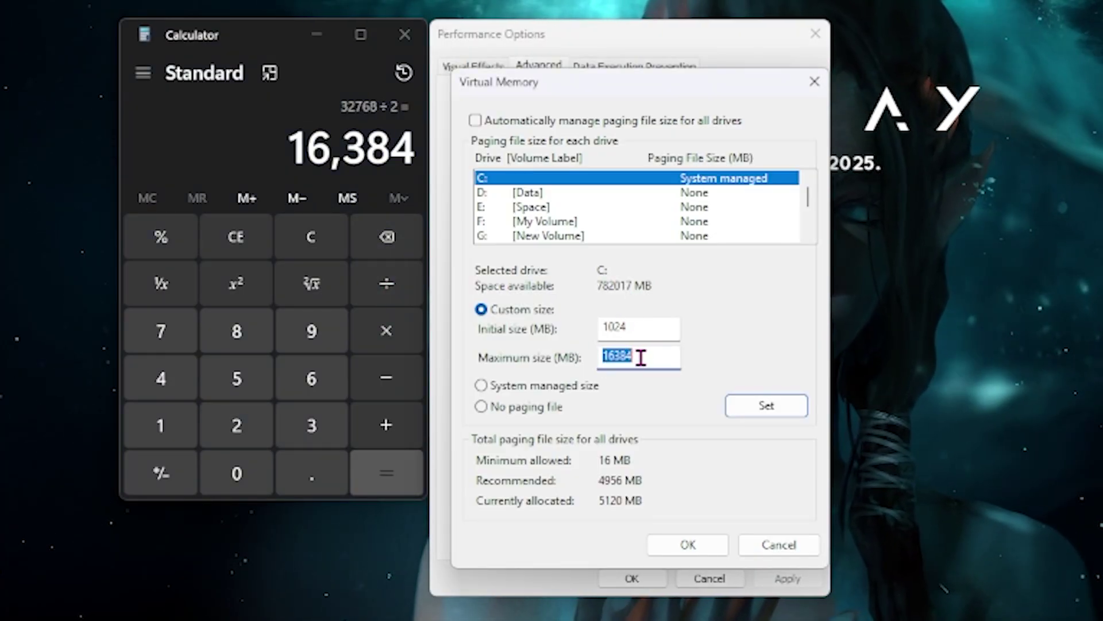
left_click(526, 409)
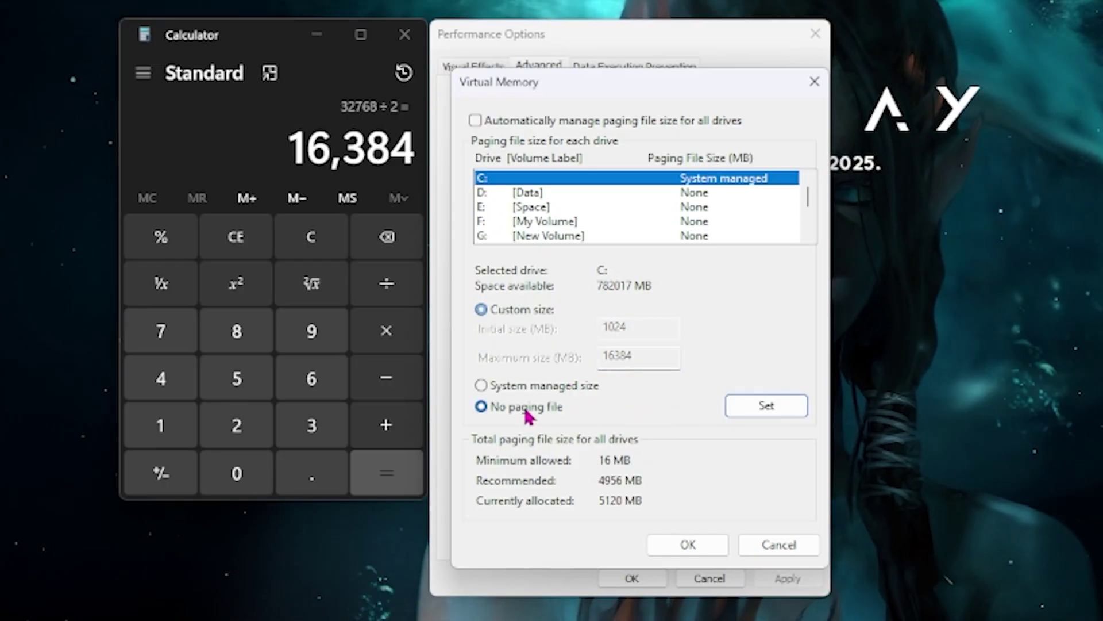
left_click(495, 309)
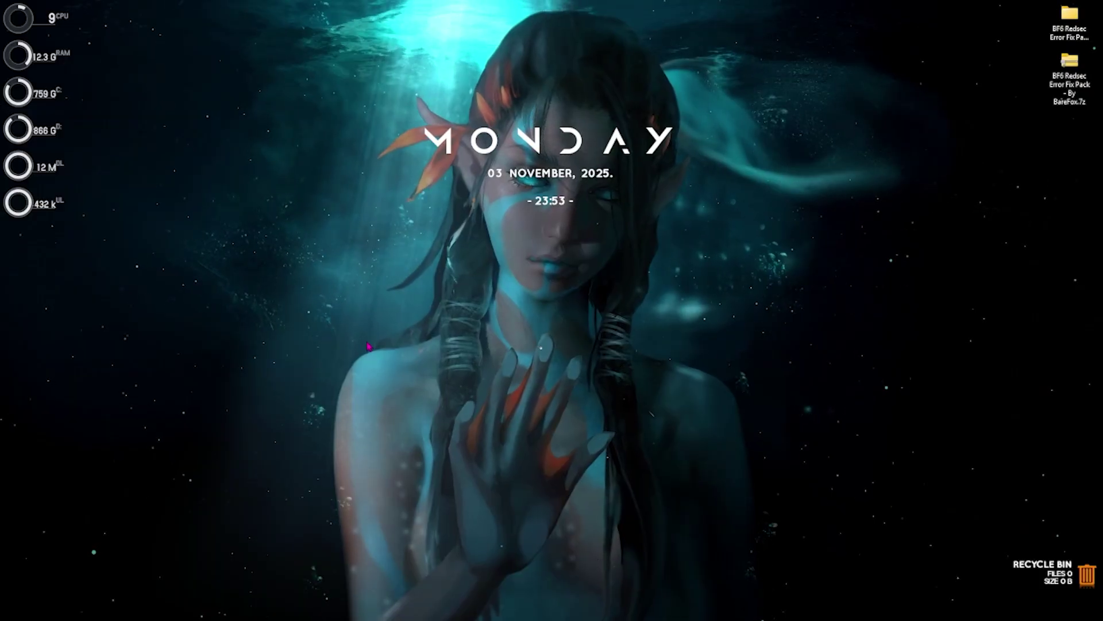
Launch Disk Cleanup for drive C:.
key("super")
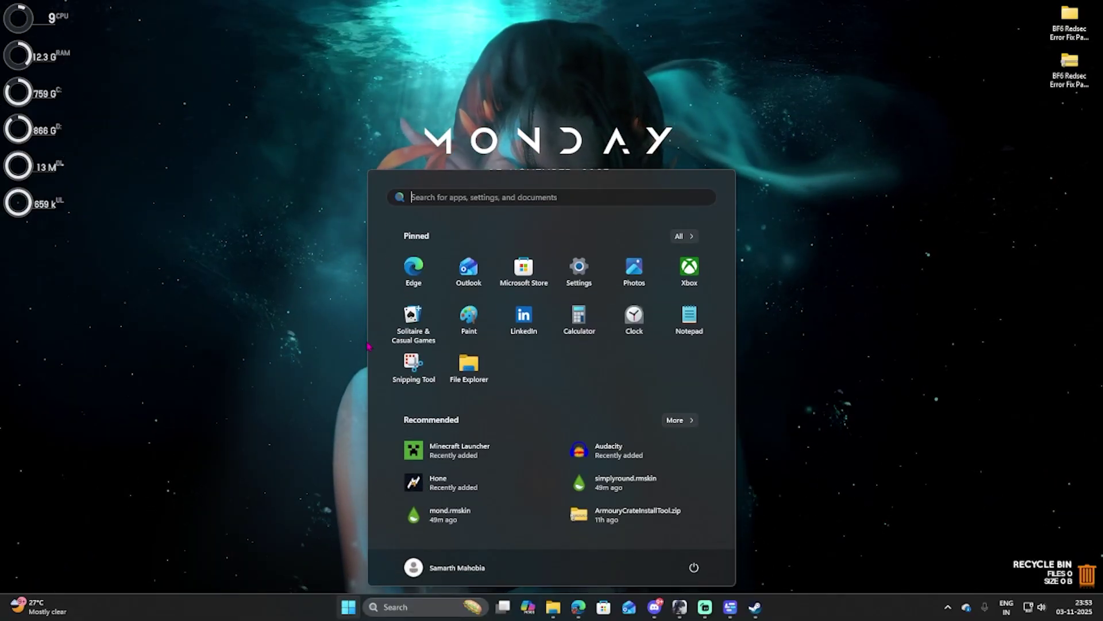
type("discordk cleanup")
key("Return")
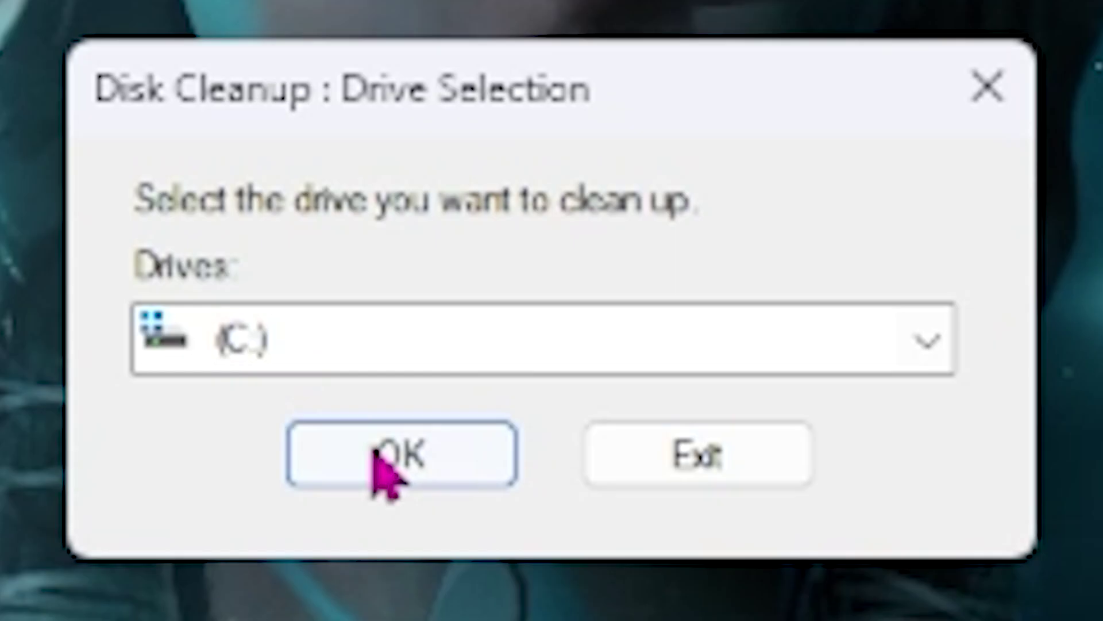
left_click(522, 338)
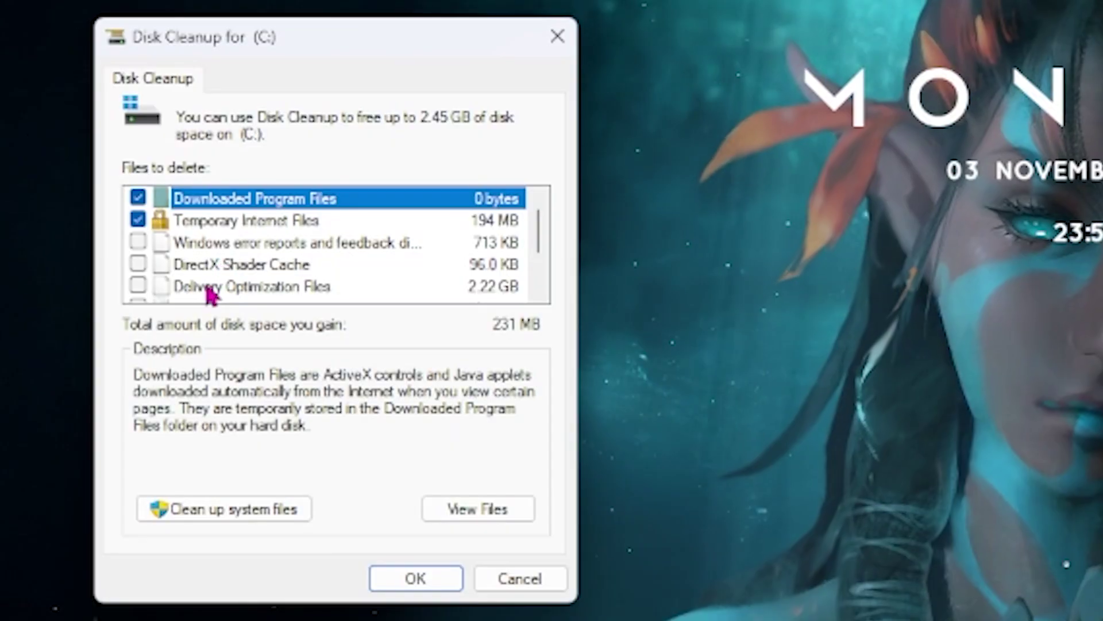
Permanently delete DirectX Shader Cache, Delivery Optimization Files and Windows error reports, about 2.45 GB.
left_click(173, 267)
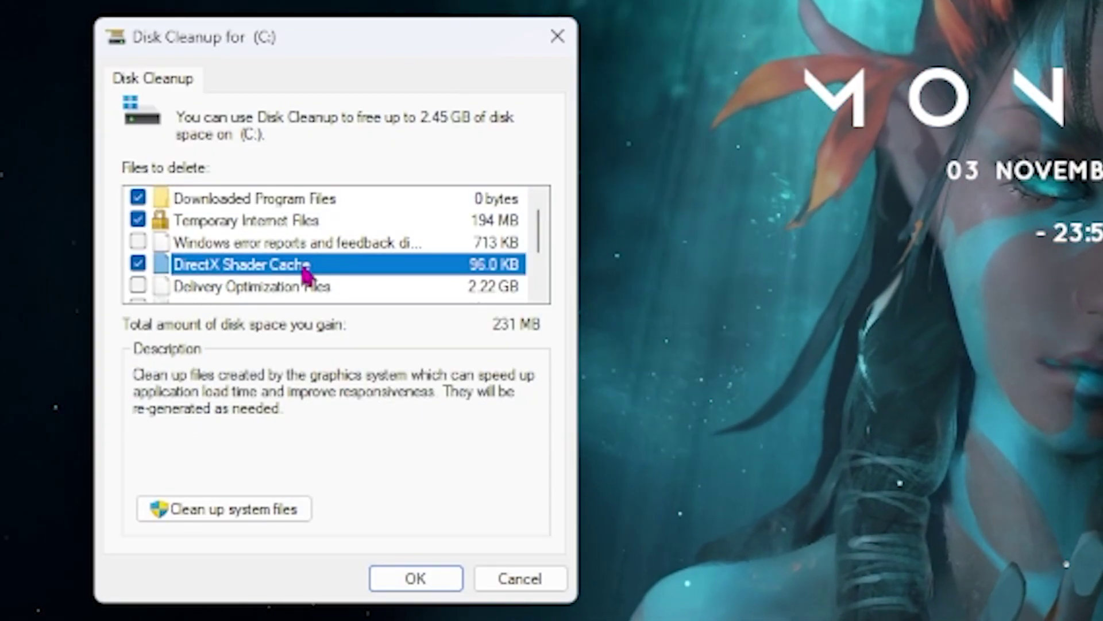
scroll(164, 239, "down", 1)
left_click(138, 220)
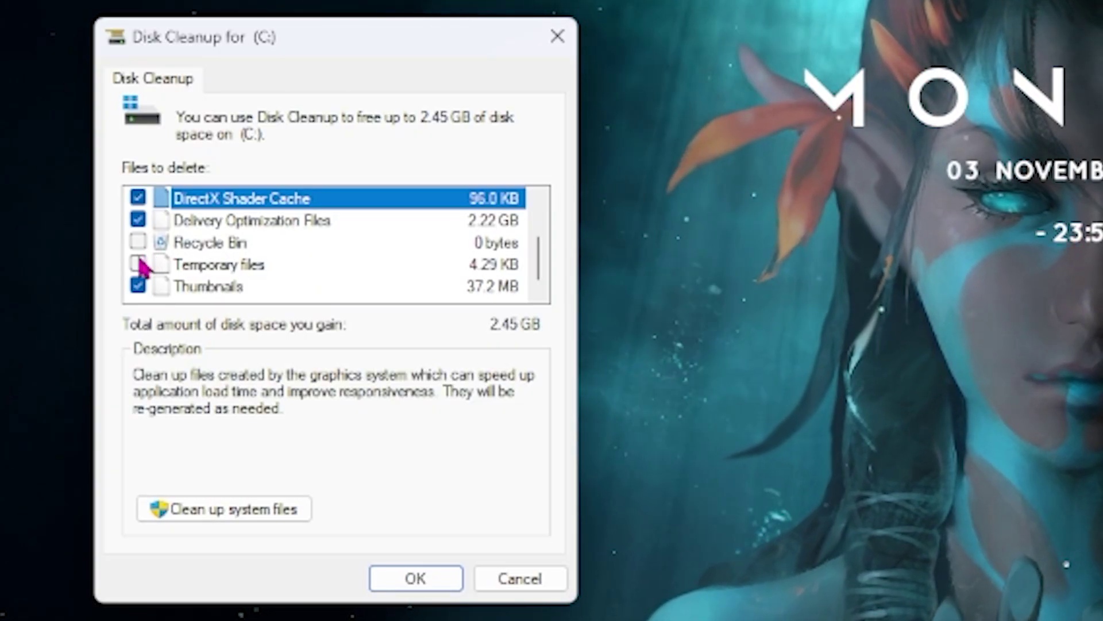
scroll(138, 253, "up", 1)
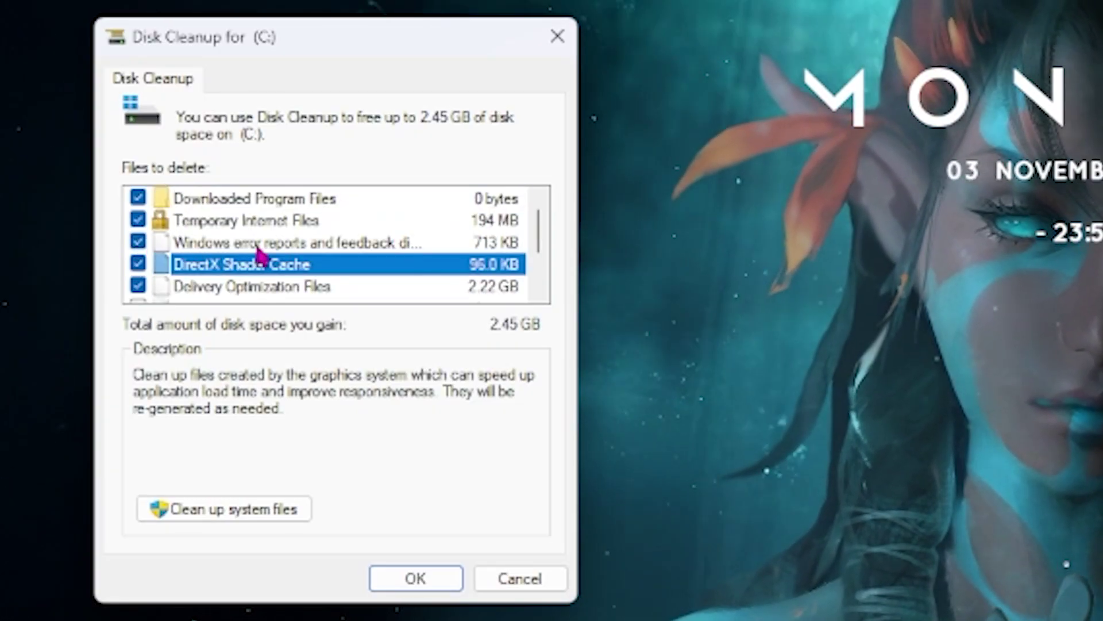
left_click(304, 243)
scroll(319, 247, "down", 1)
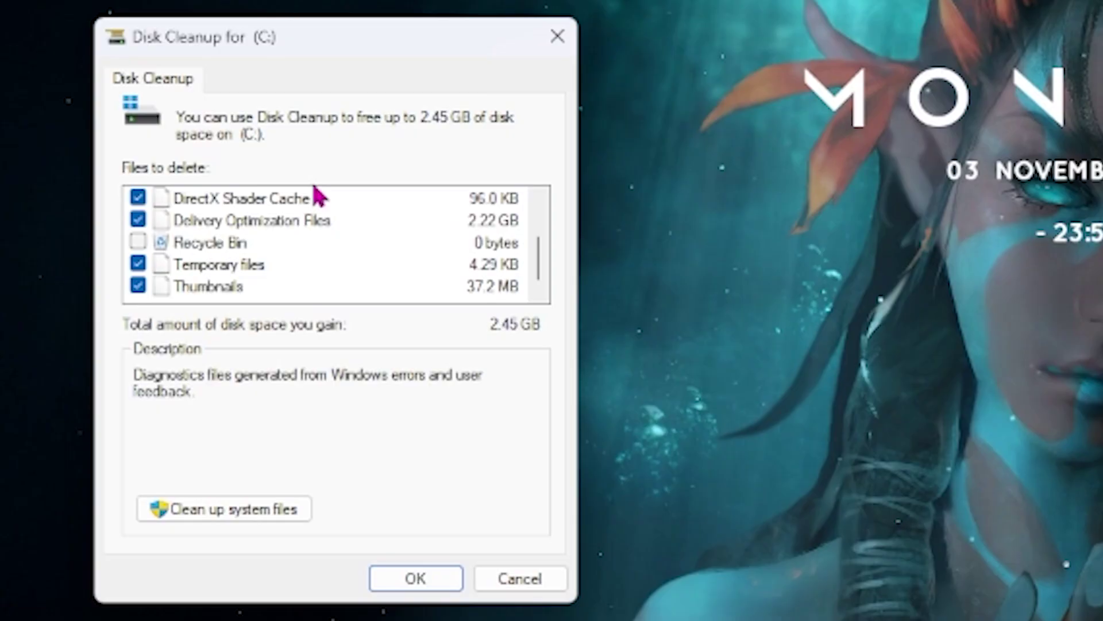
left_click(438, 580)
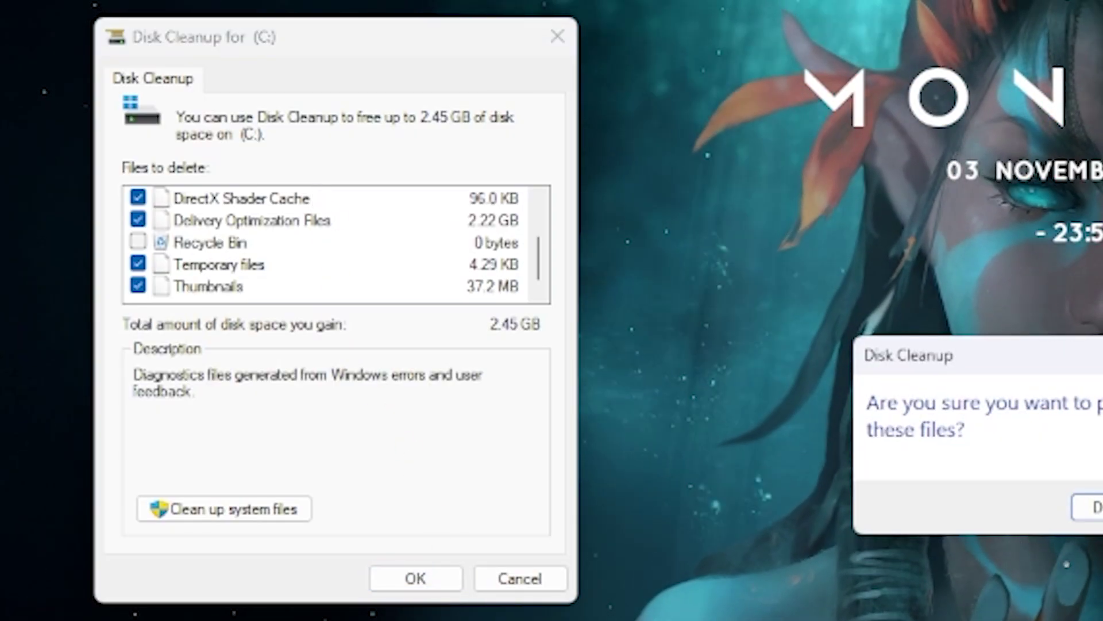
left_click(1089, 506)
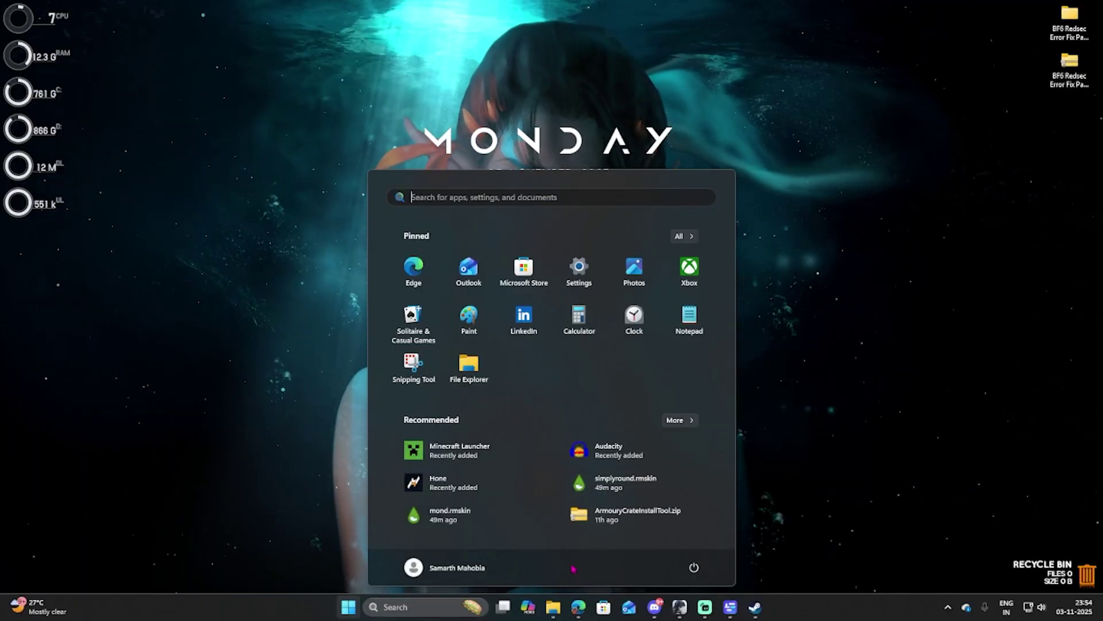
Delete the three settings files, including PROFSAVE_profile, from Documents > Battlefield 6 > settings > steam.
right_click(553, 607)
left_click(517, 251)
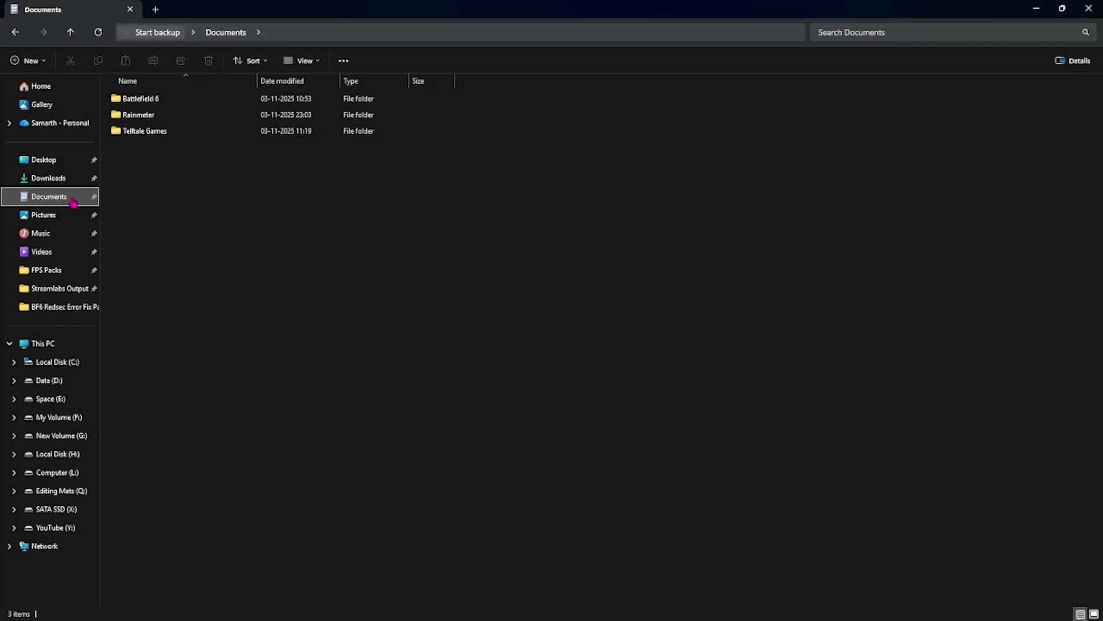
left_click(142, 100)
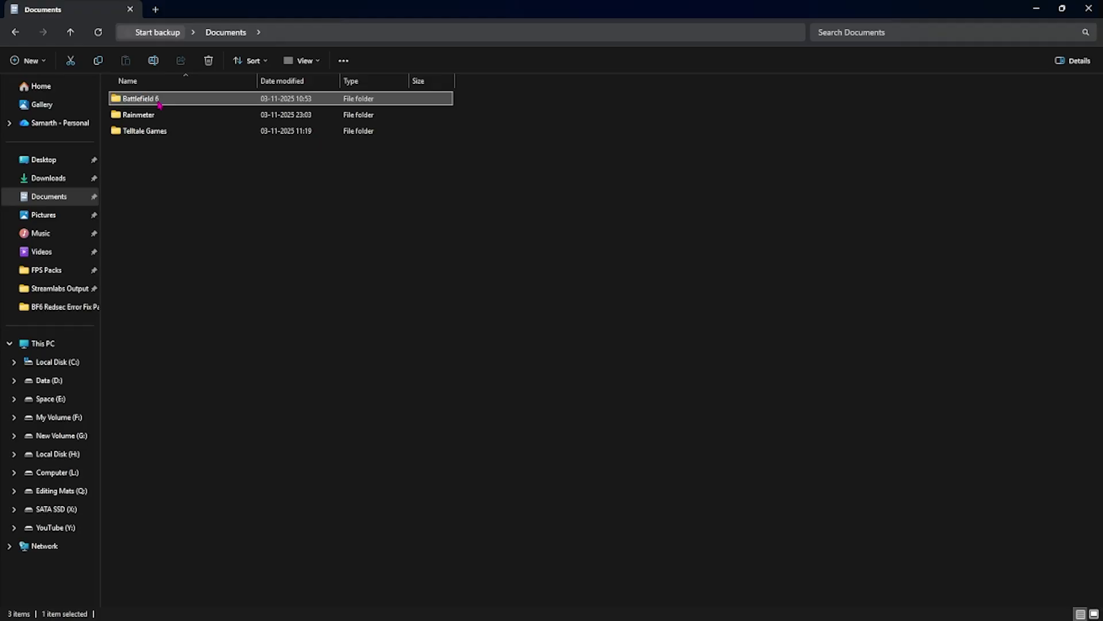
double_click(158, 102)
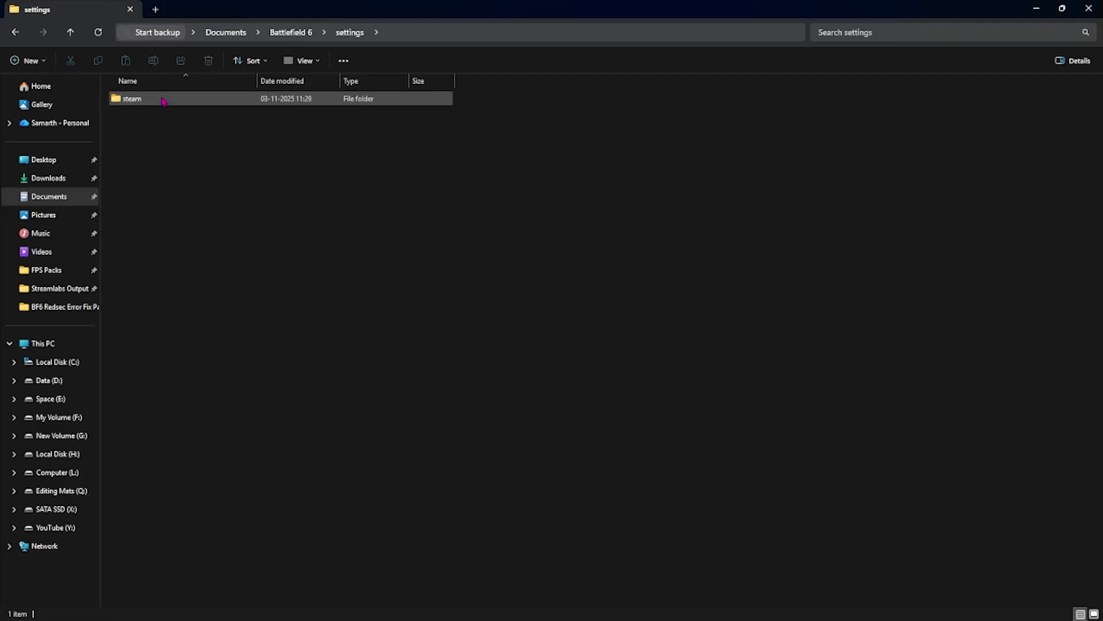
double_click(163, 101)
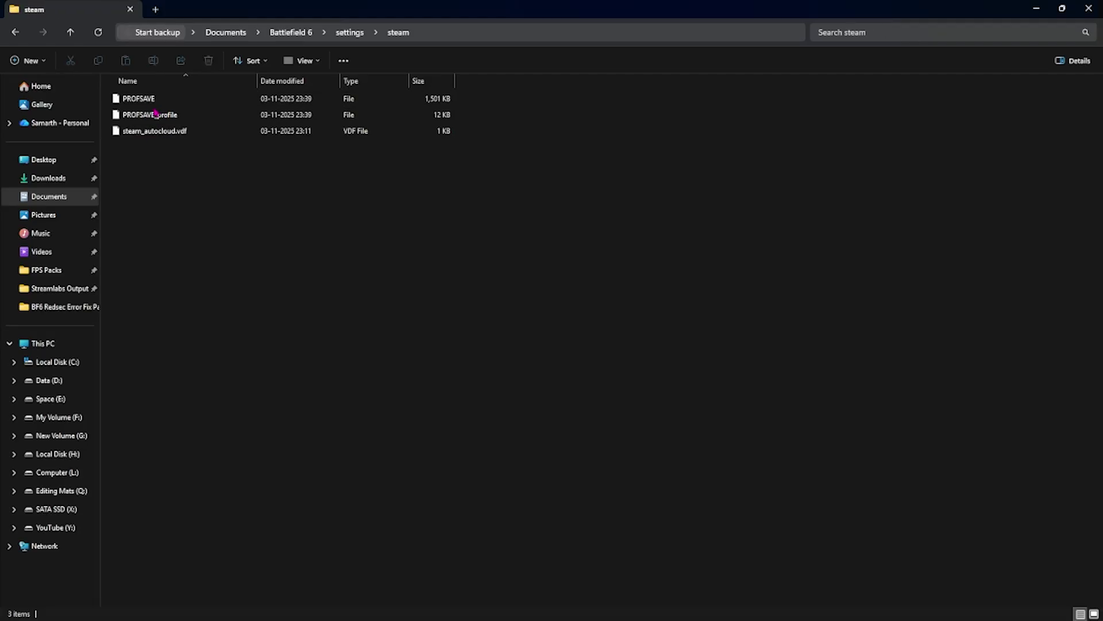
left_click(162, 114)
left_click(159, 103, "ctrl")
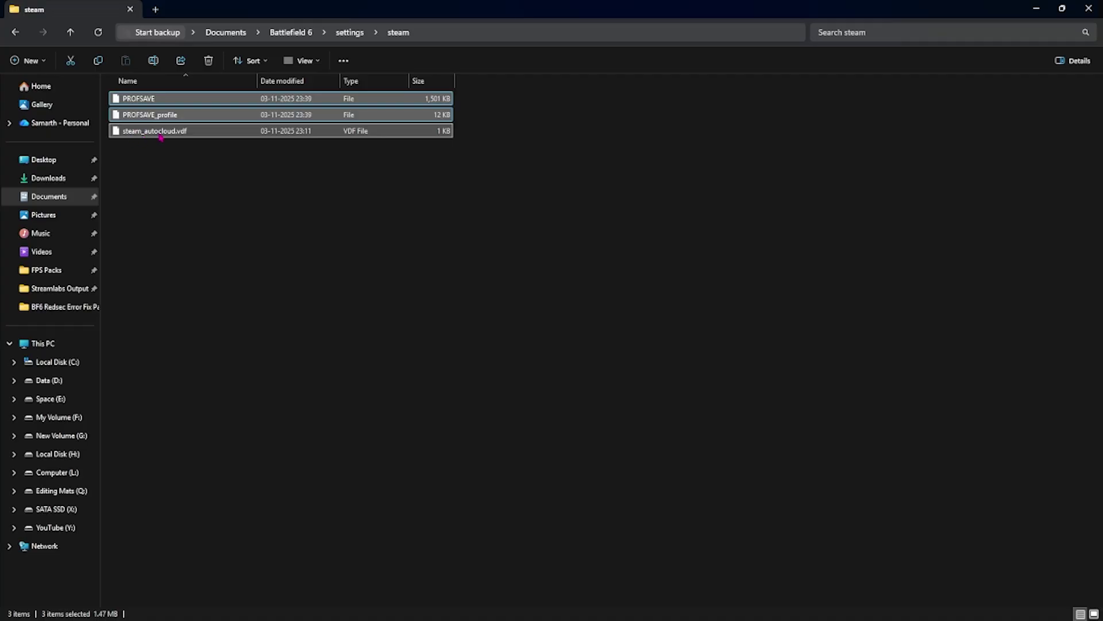
key("Delete")
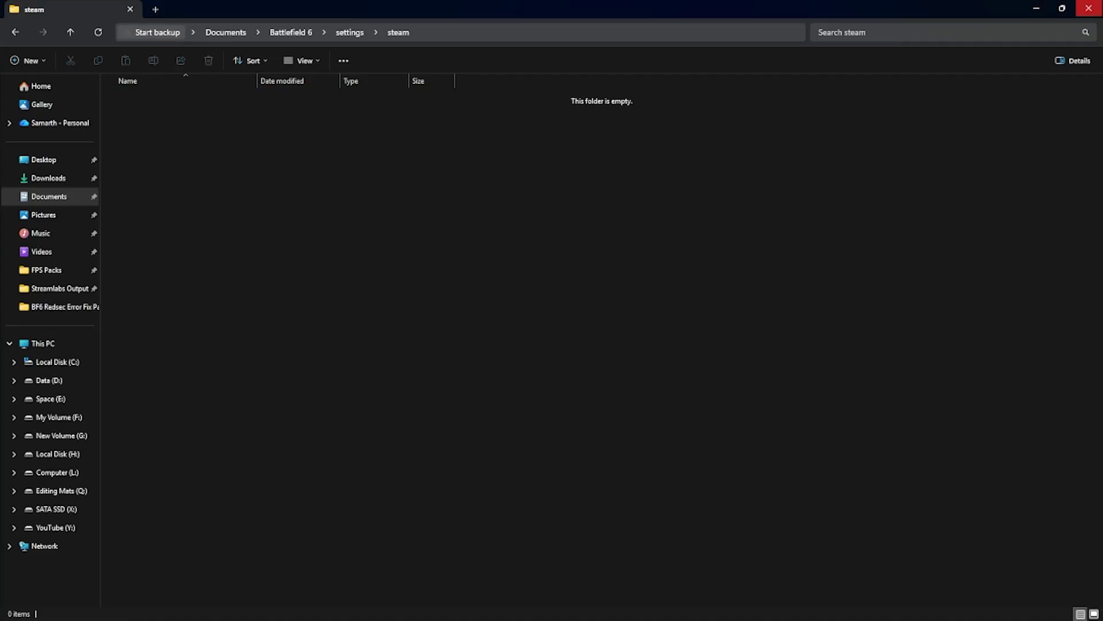
left_click(1089, 8)
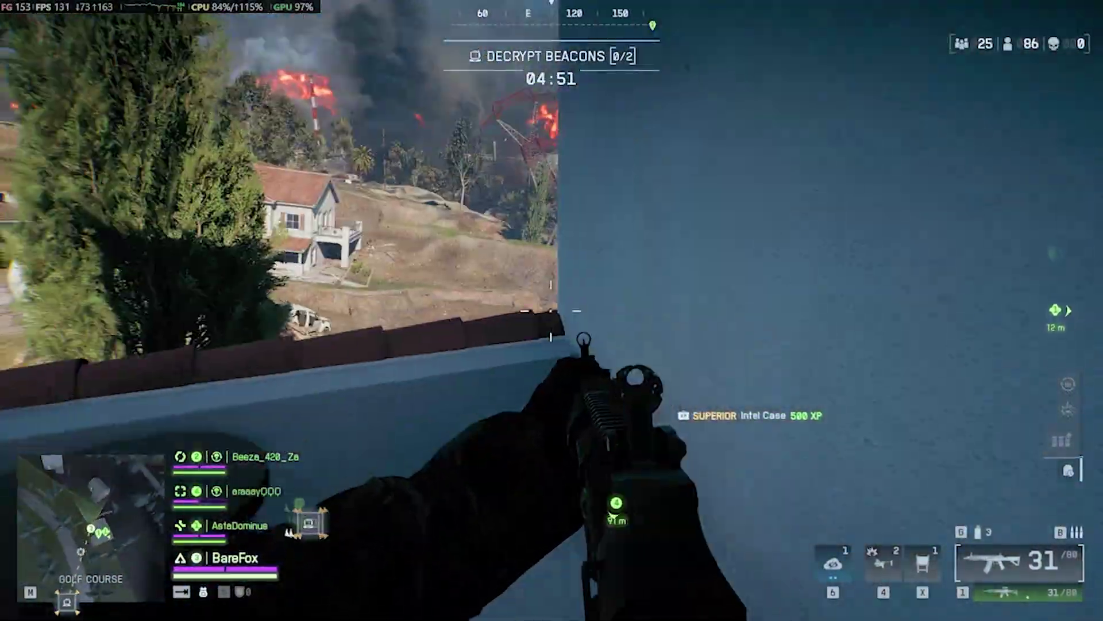
Walk the soldier forward off the ledge and across the rubble pile.
key("w")
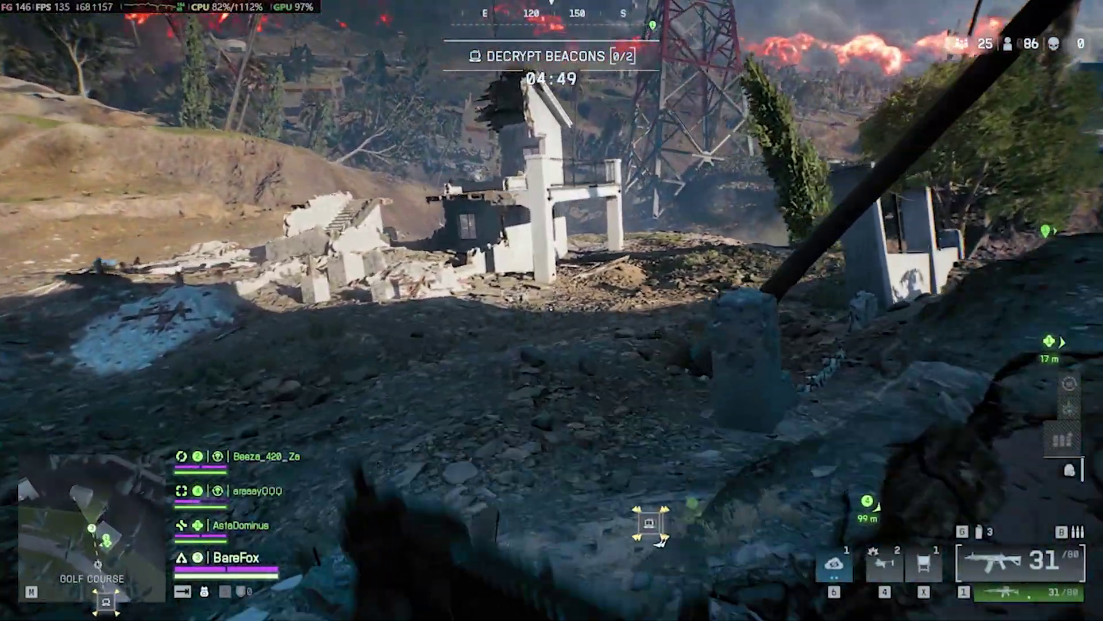
key("w")
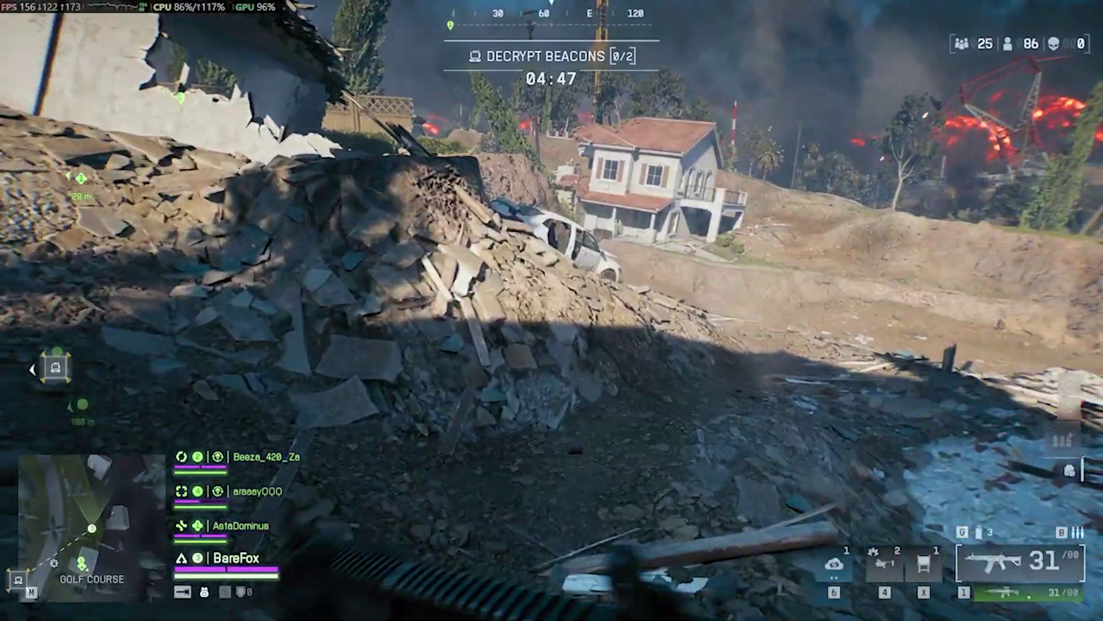
key("w")
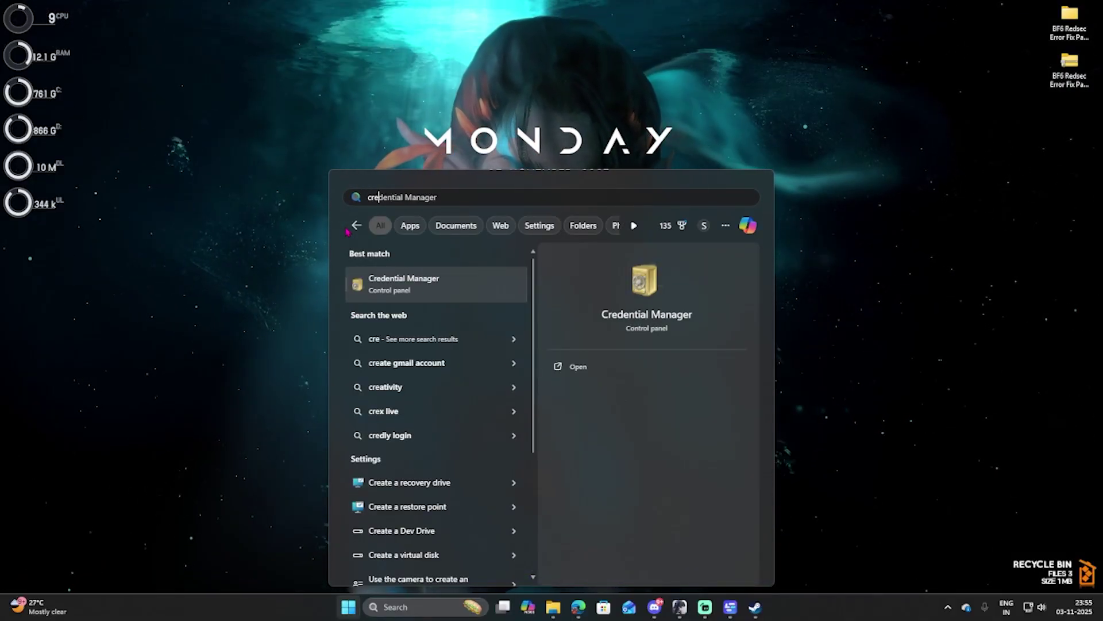
Open System Protection and review the protection settings for the Local Disk (C:) drive.
type("eate a restore point")
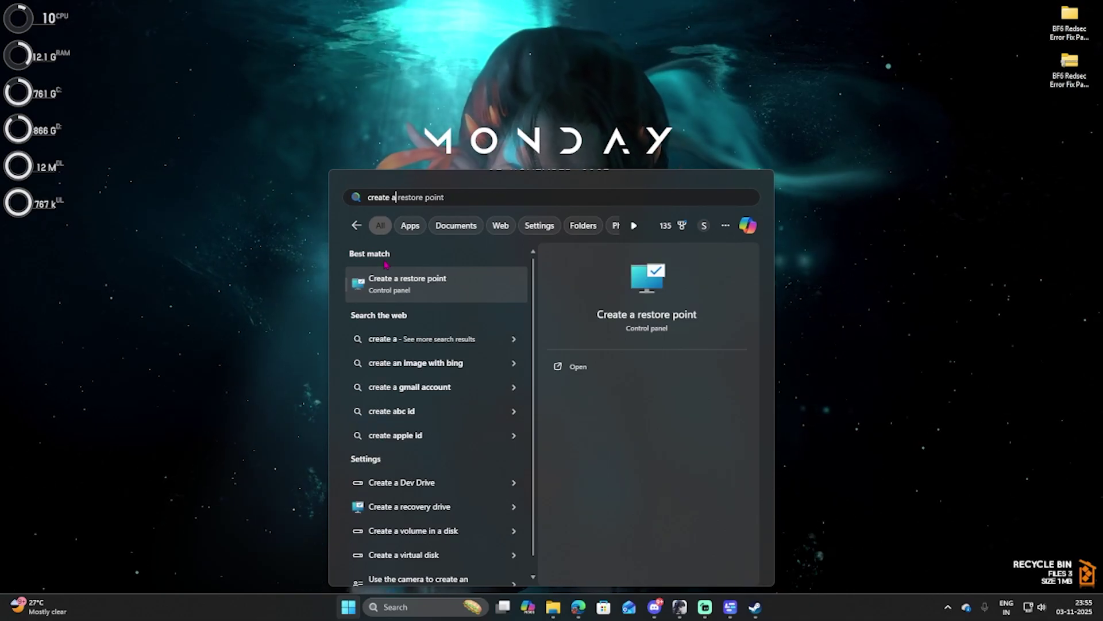
key("Return")
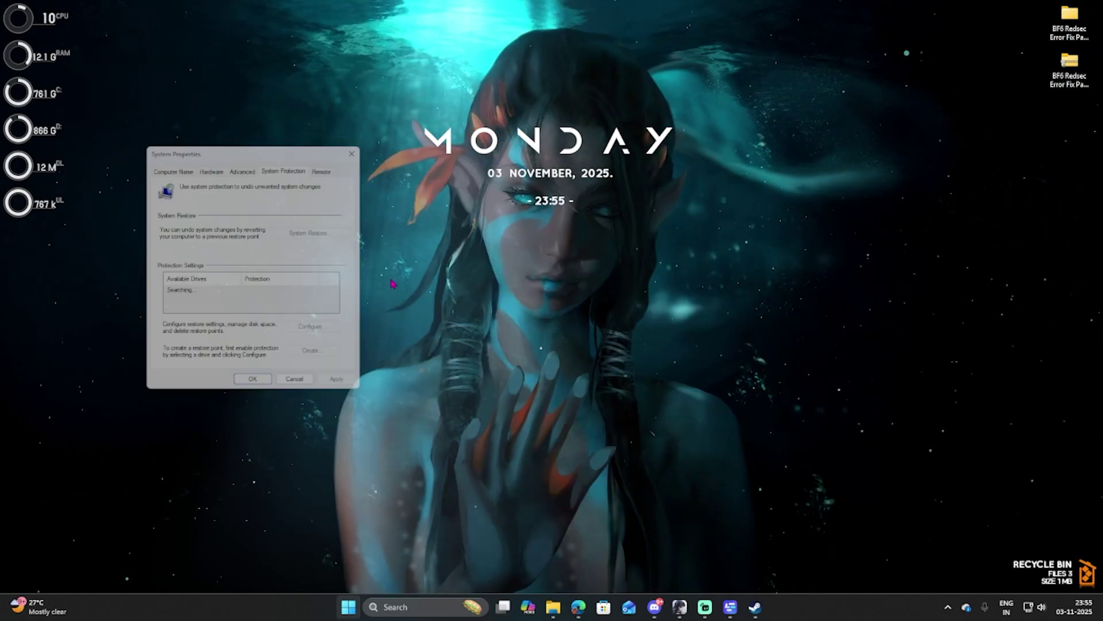
left_click(300, 370)
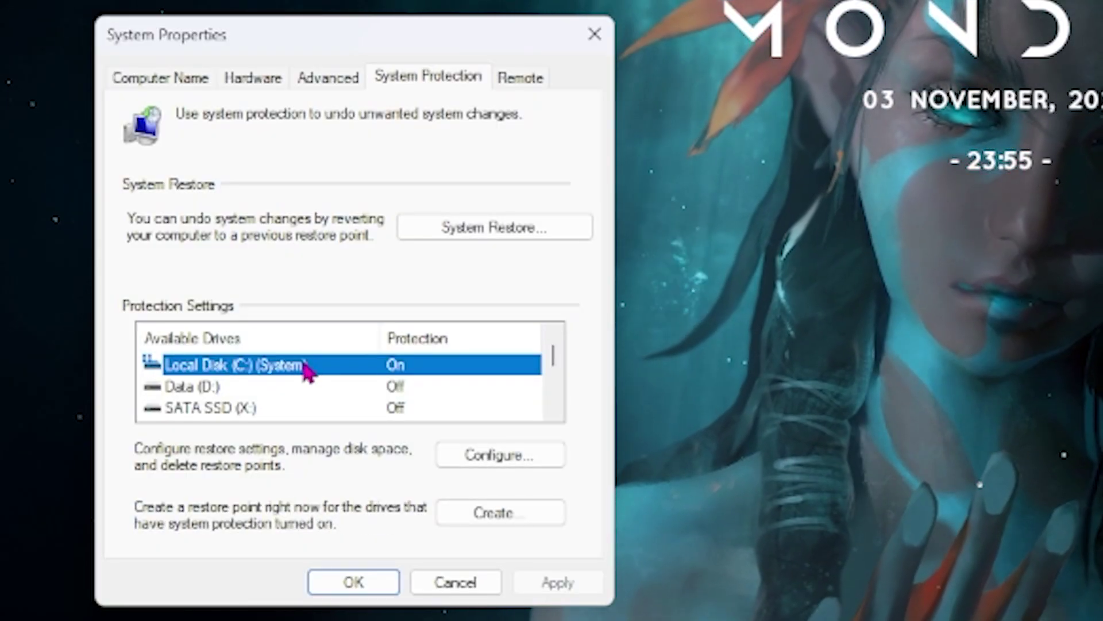
left_click(503, 458)
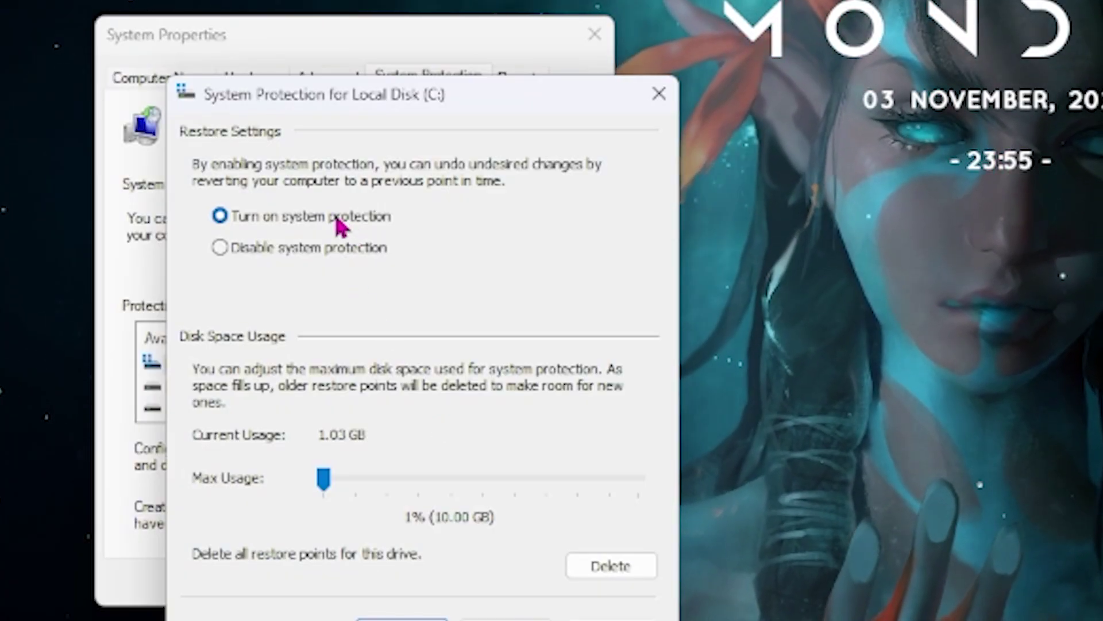
left_click(505, 619)
Create a restore point named BF6 and close System Properties once it succeeds.
left_click(500, 513)
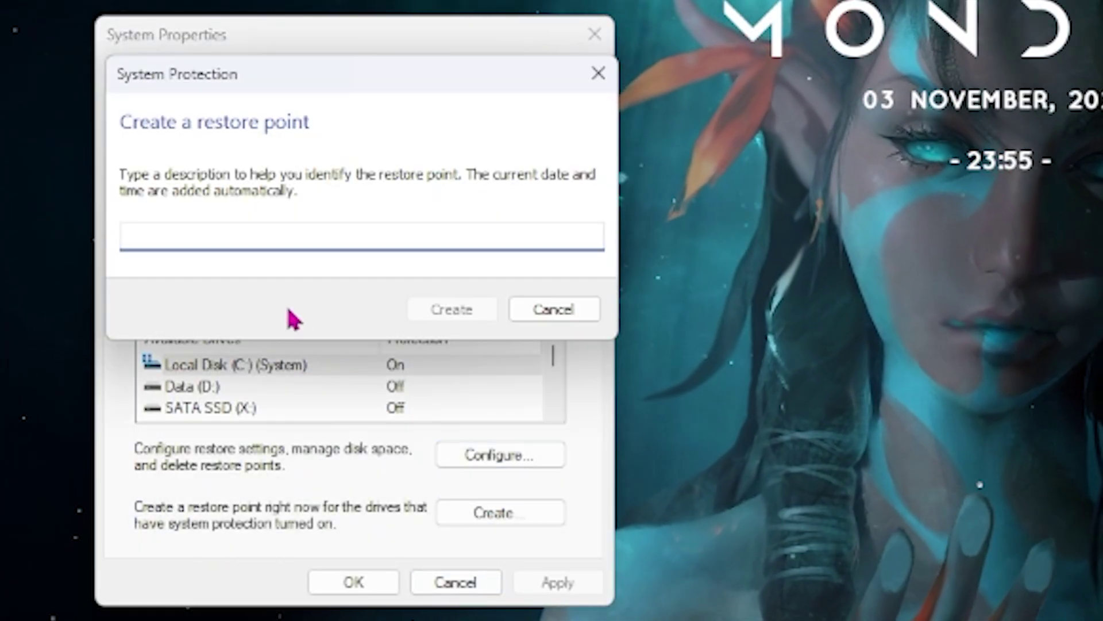
key("Return")
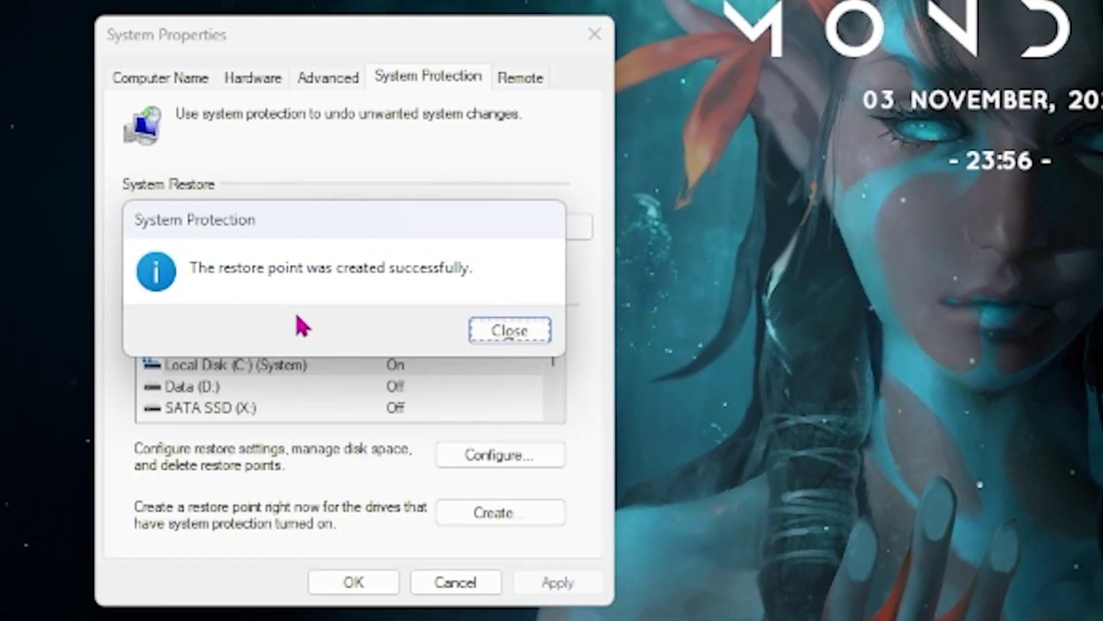
left_click(509, 330)
left_click(594, 35)
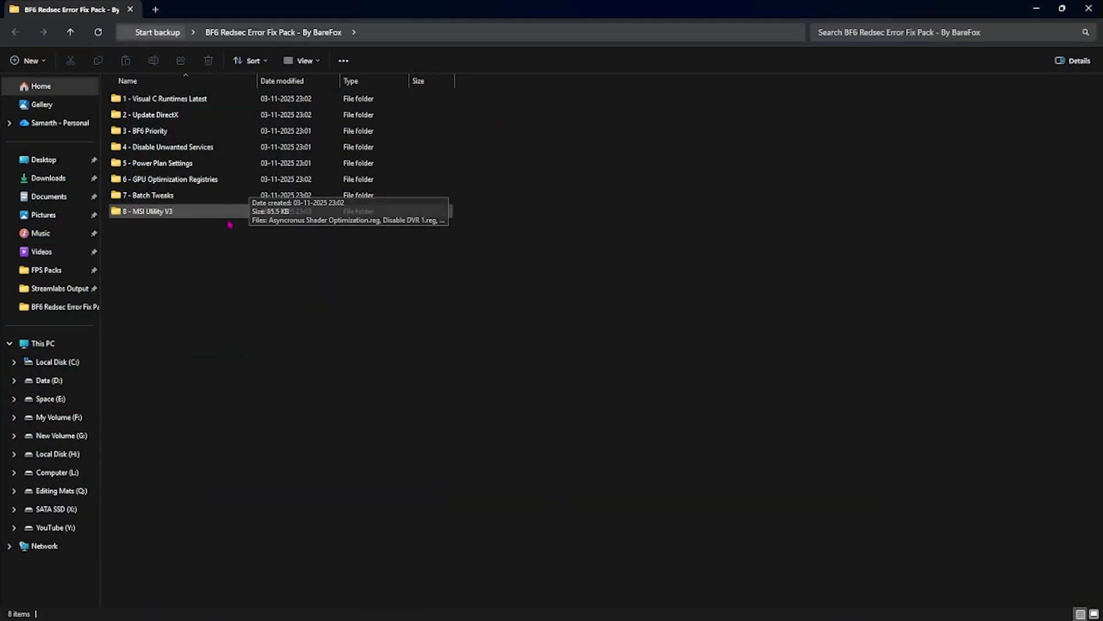
key("ctrl+a")
left_click(229, 278)
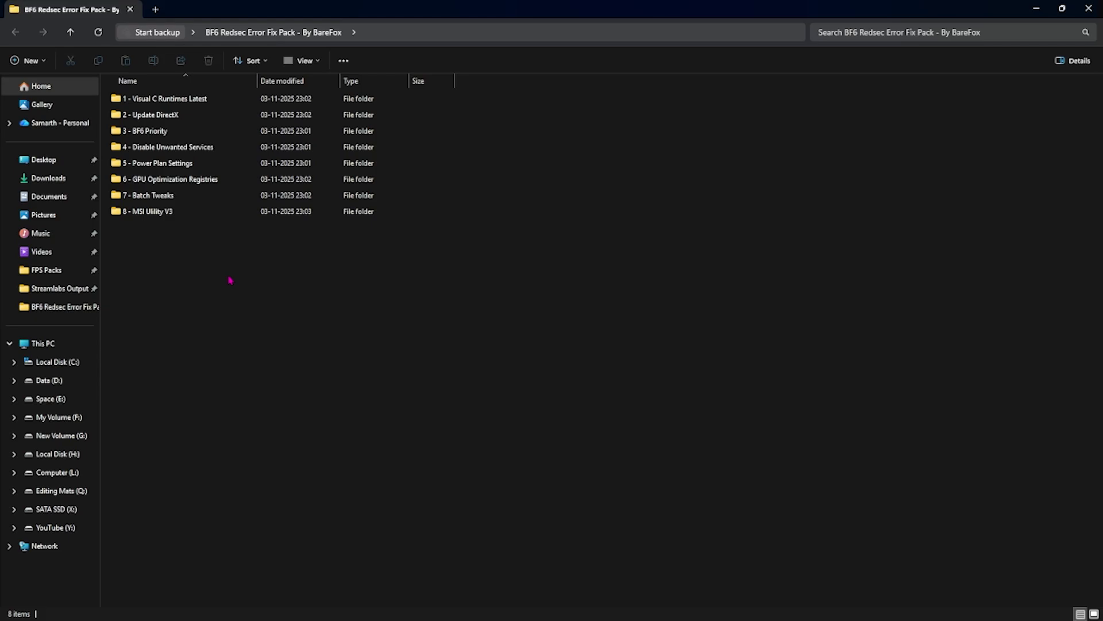
double_click(159, 105)
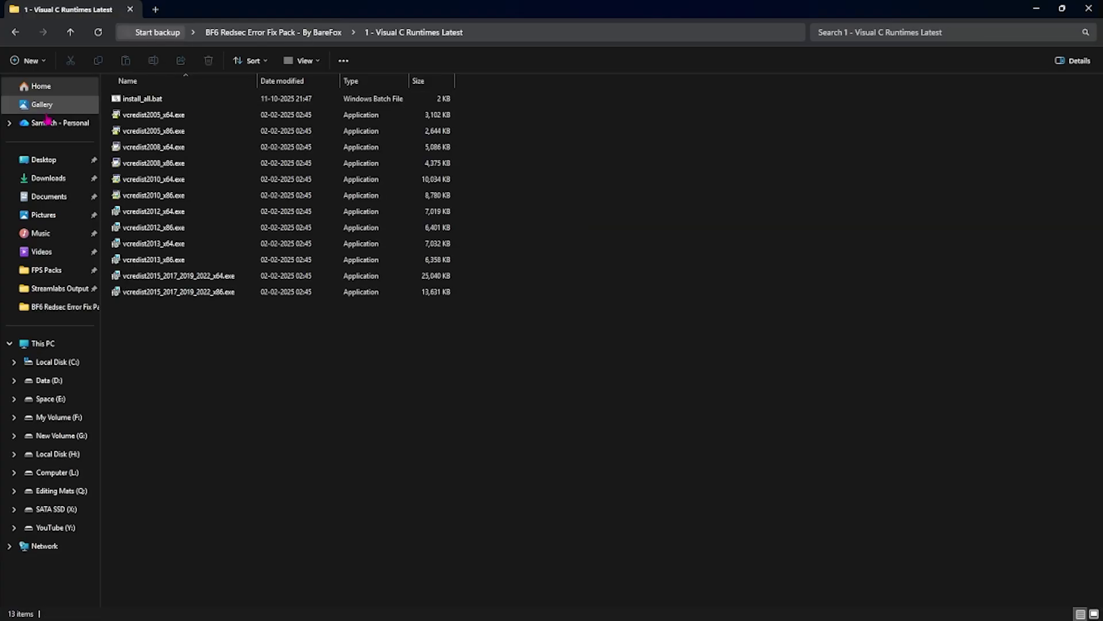
left_click_drag(234, 346, 205, 118)
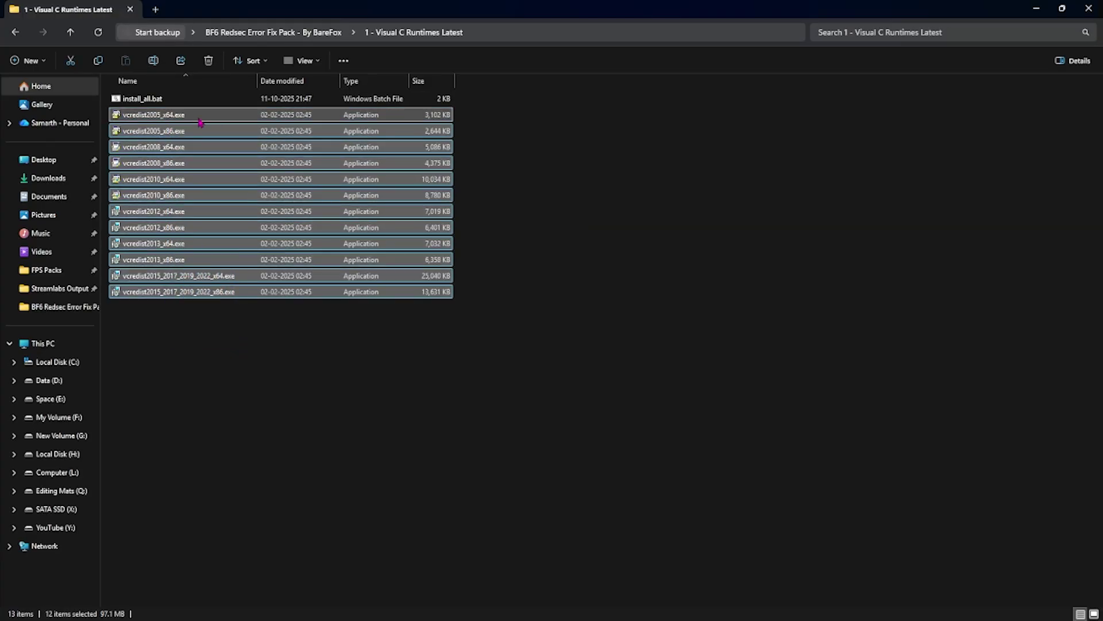
left_click(184, 351)
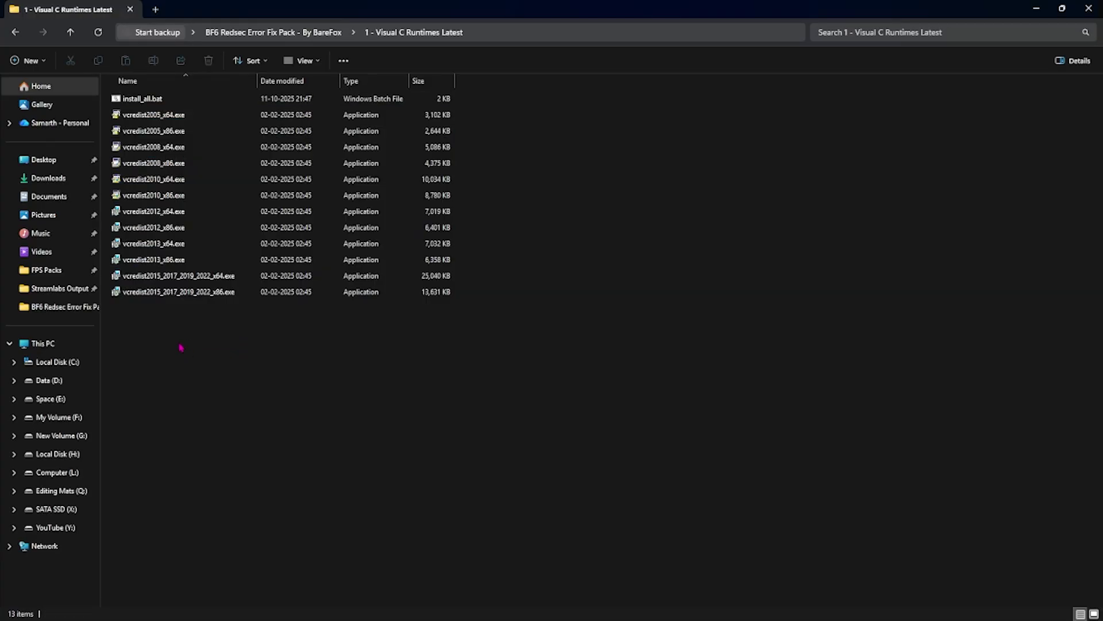
right_click(156, 100)
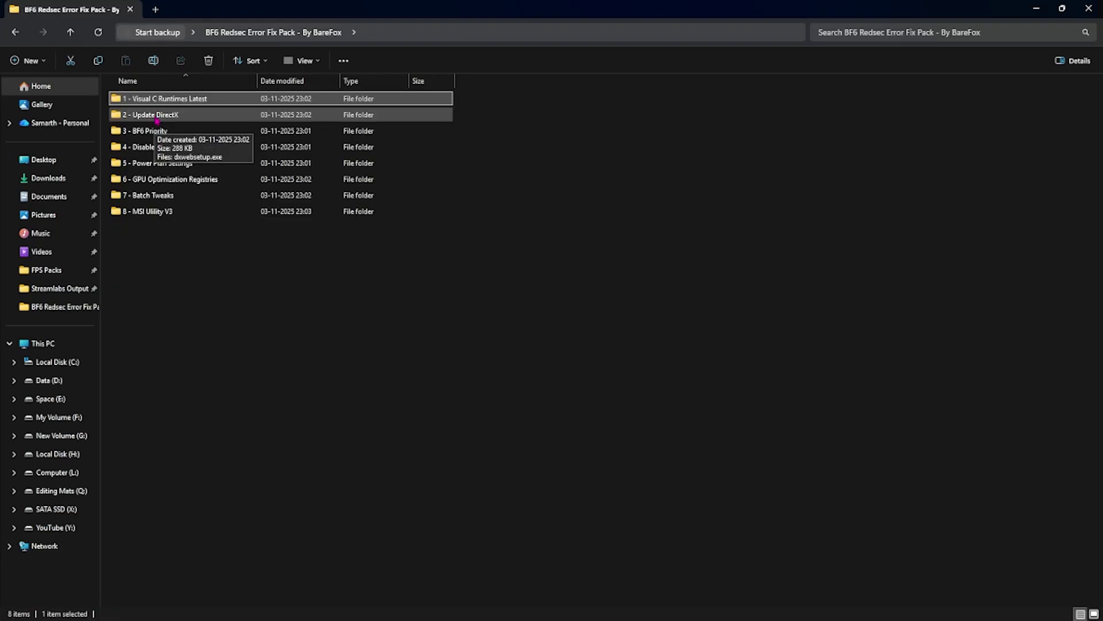
Check dxwebsetup.exe in 2 - Update DirectX and the 3 - BF6 Priority folder, then return to the main folder.
double_click(157, 117)
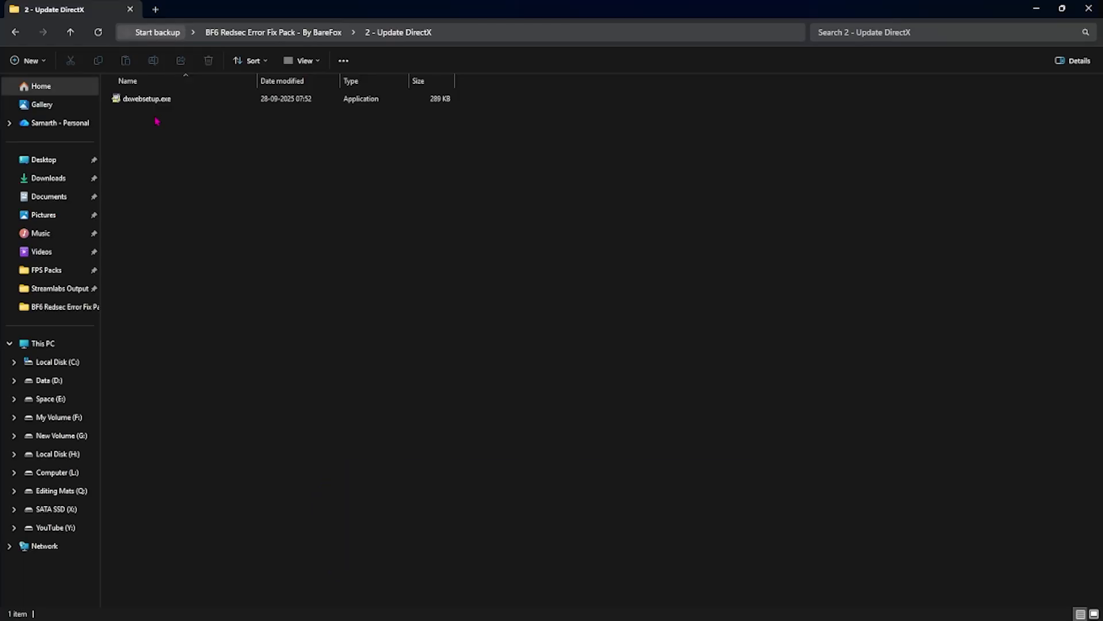
right_click(165, 97)
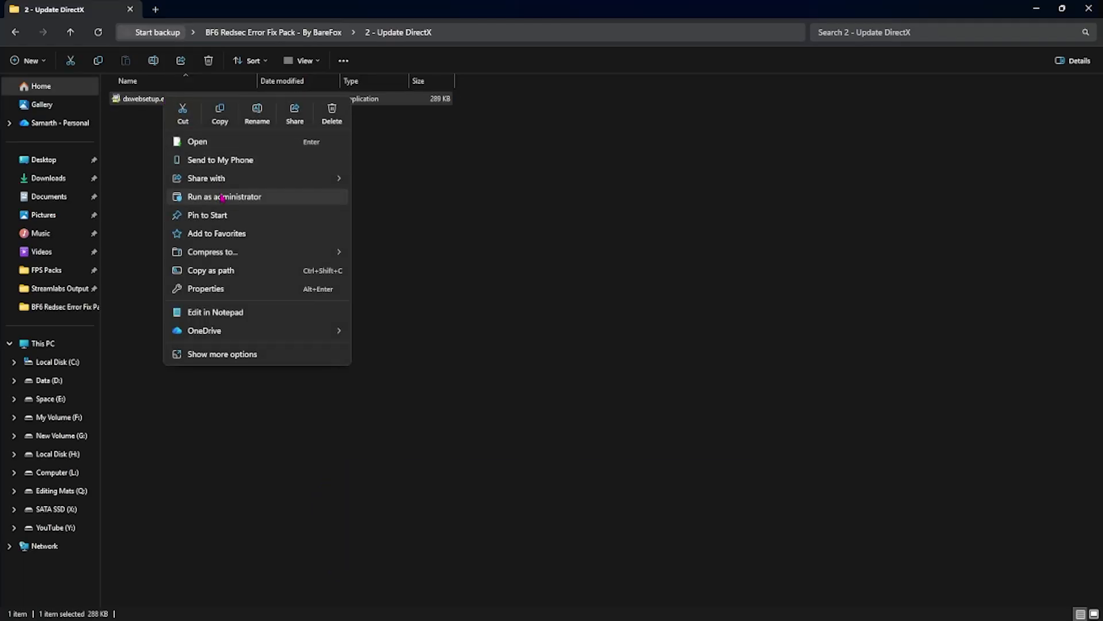
left_click(145, 156)
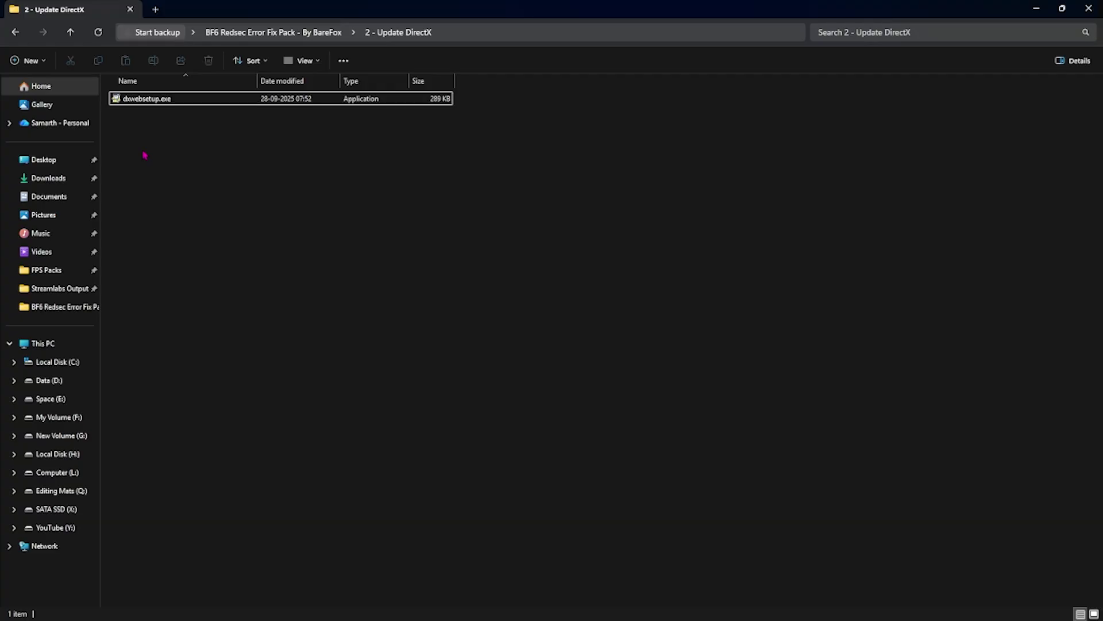
left_click(273, 32)
double_click(156, 131)
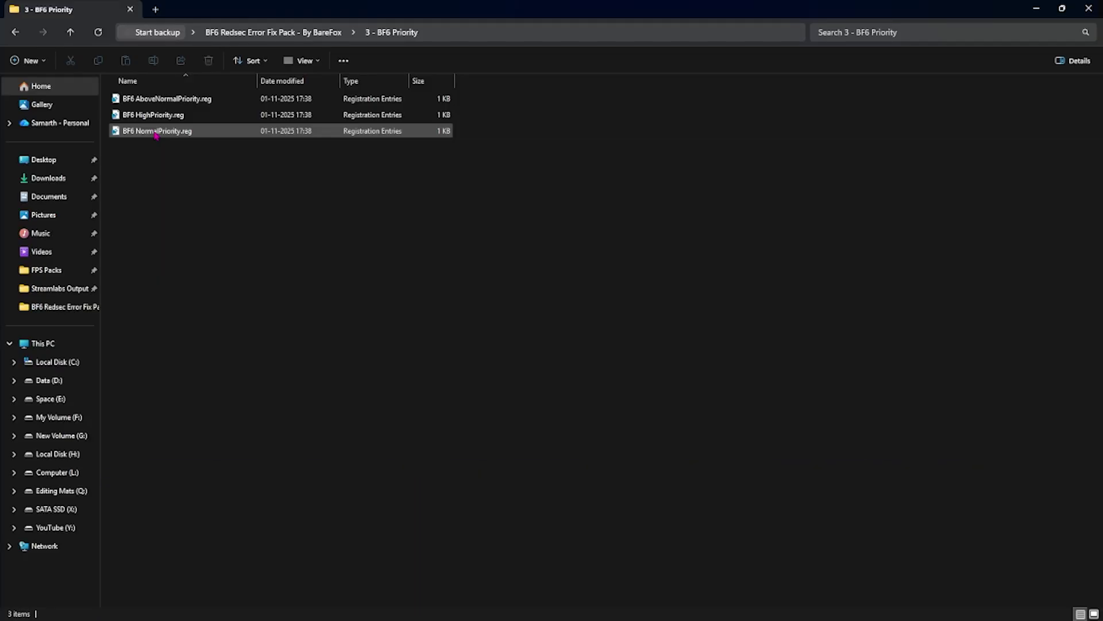
key("alt+Up")
Review the .reg files in 4 - Disable Unwanted Services, then enter its Revert Registries folder.
double_click(149, 148)
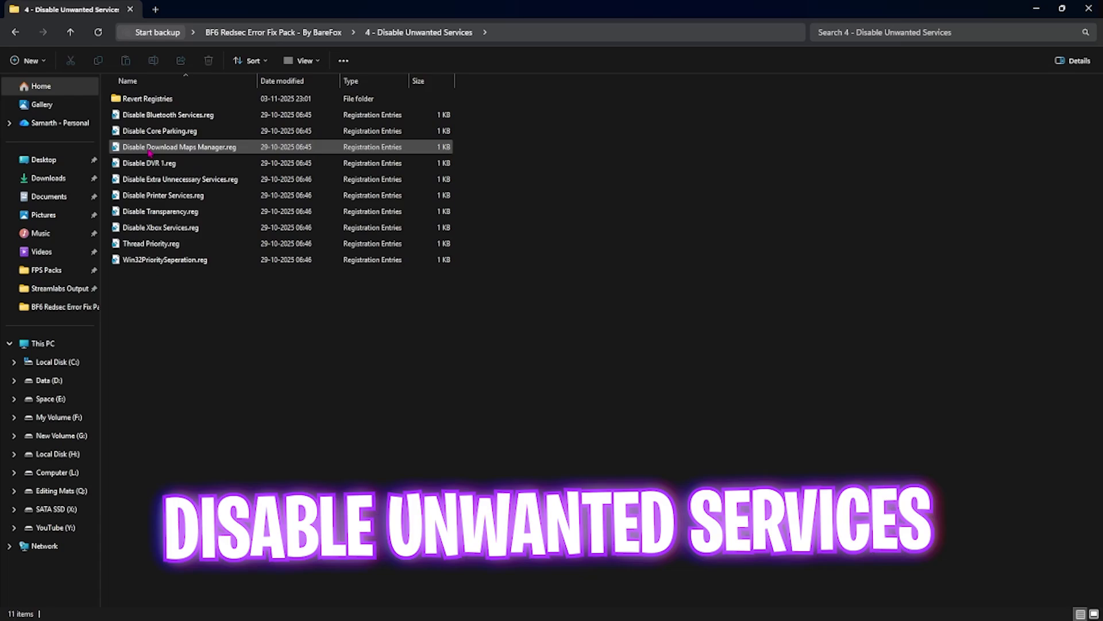
left_click_drag(205, 289, 170, 114)
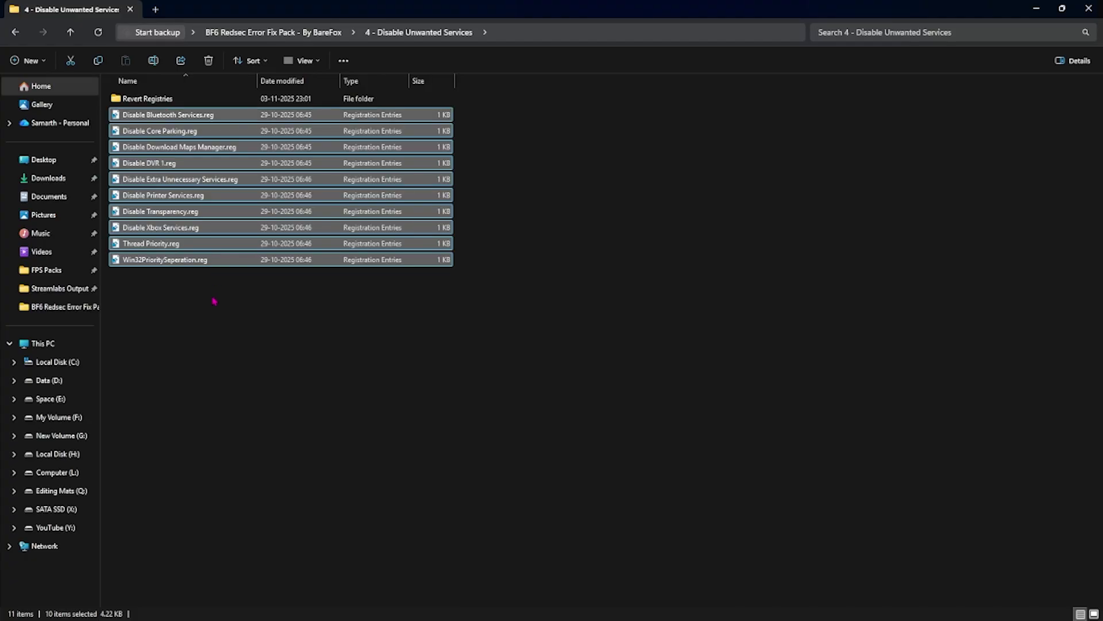
left_click_drag(240, 313, 167, 122)
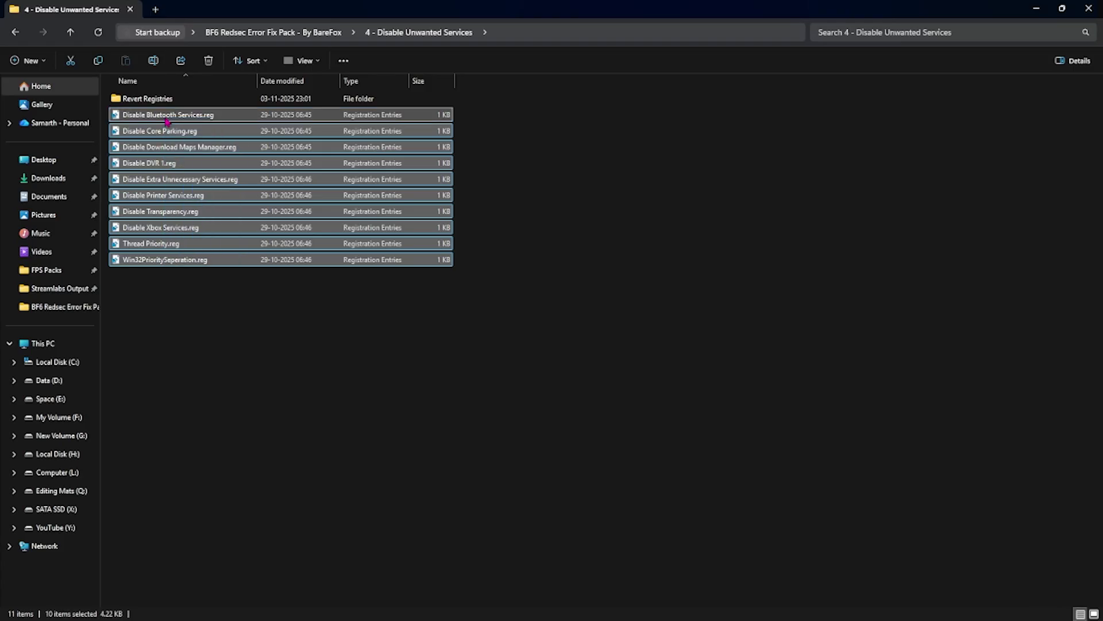
left_click(166, 120)
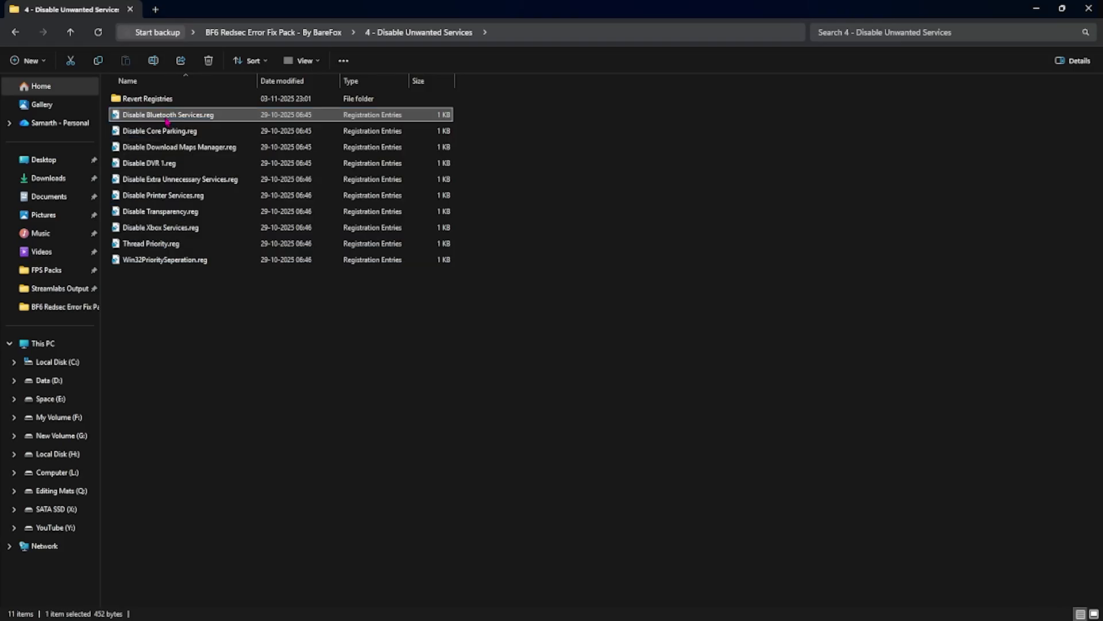
left_click(181, 201, "ctrl")
left_click(192, 270)
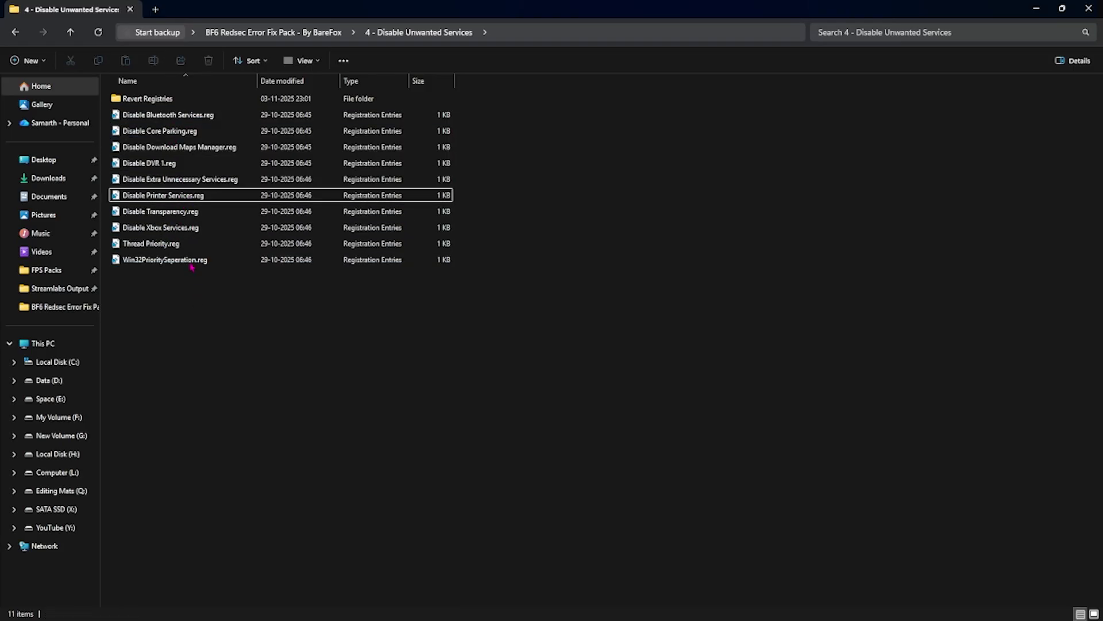
double_click(180, 100)
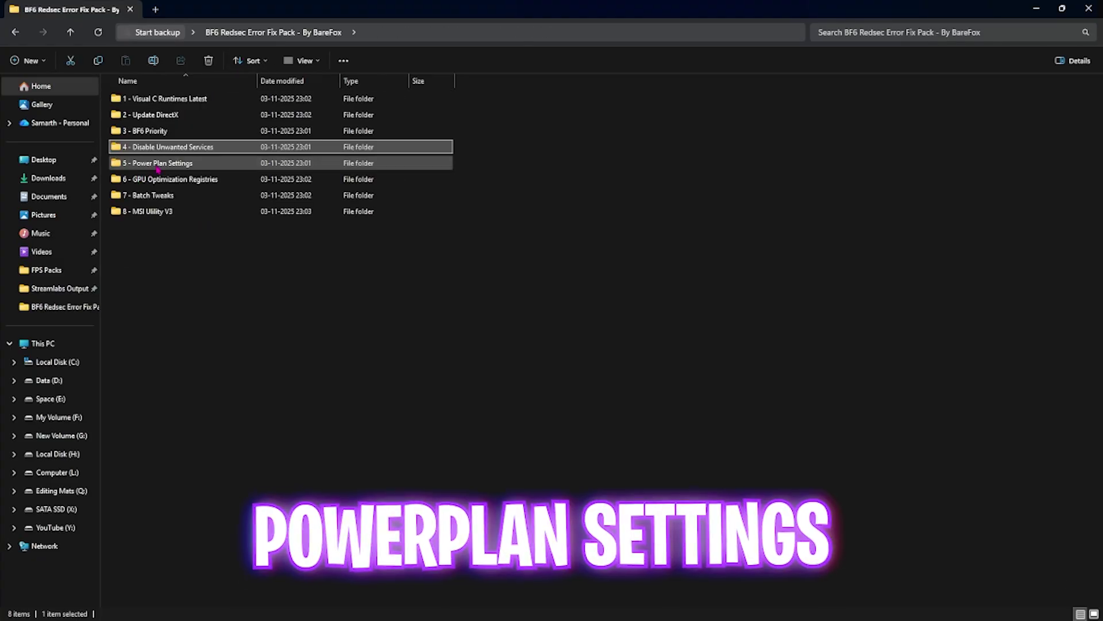
Run the Ultimate Performance power plan import script from 5 - Power Plan Settings as administrator.
double_click(154, 162)
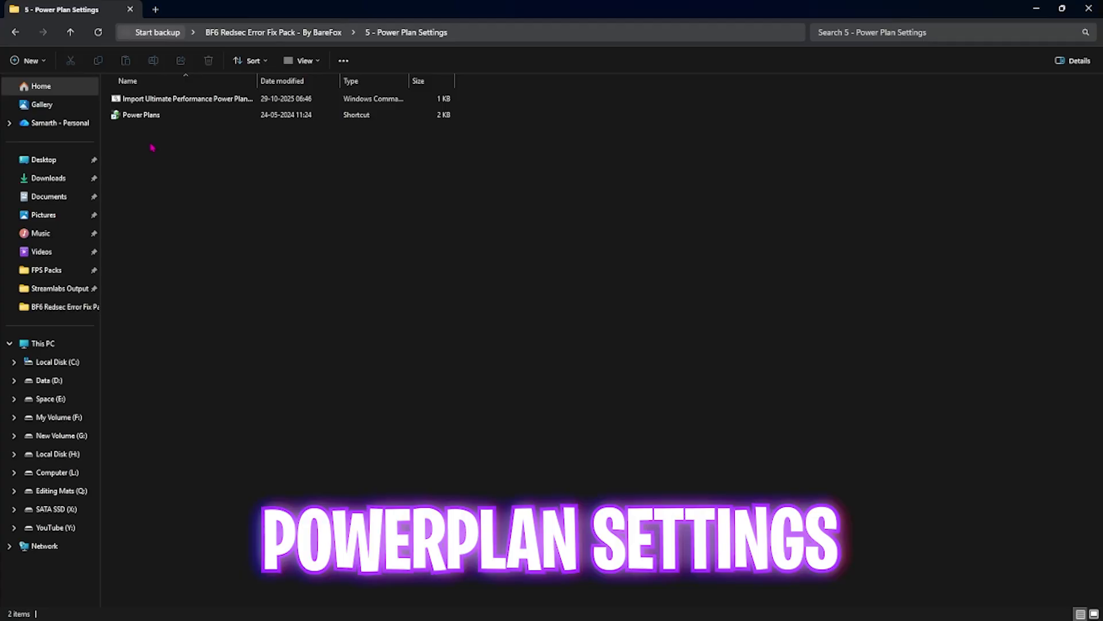
left_click(166, 101)
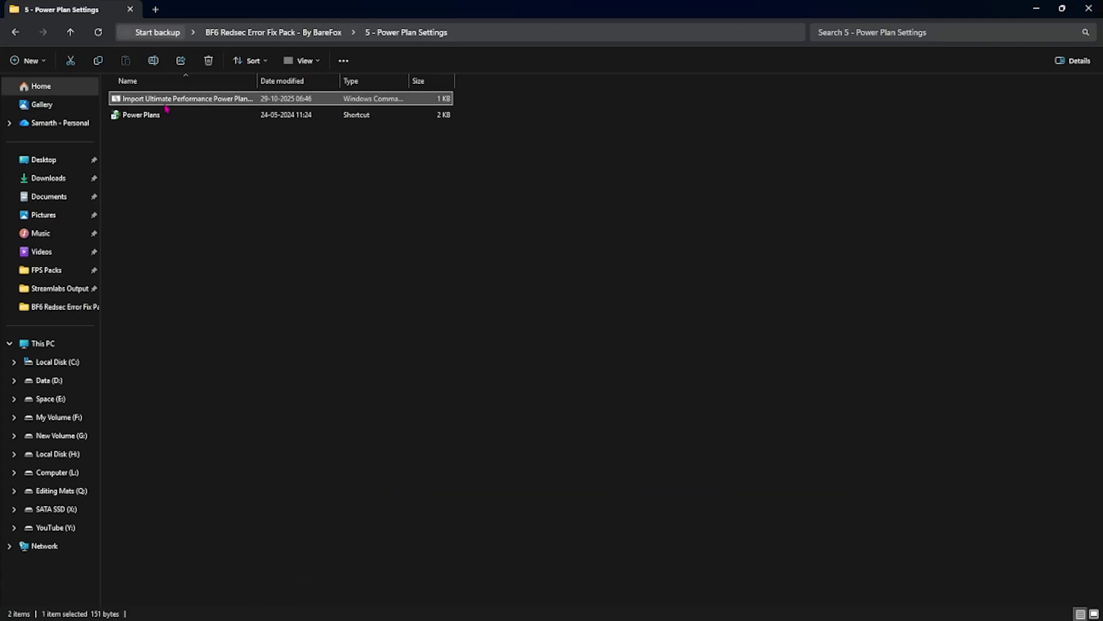
right_click(166, 108)
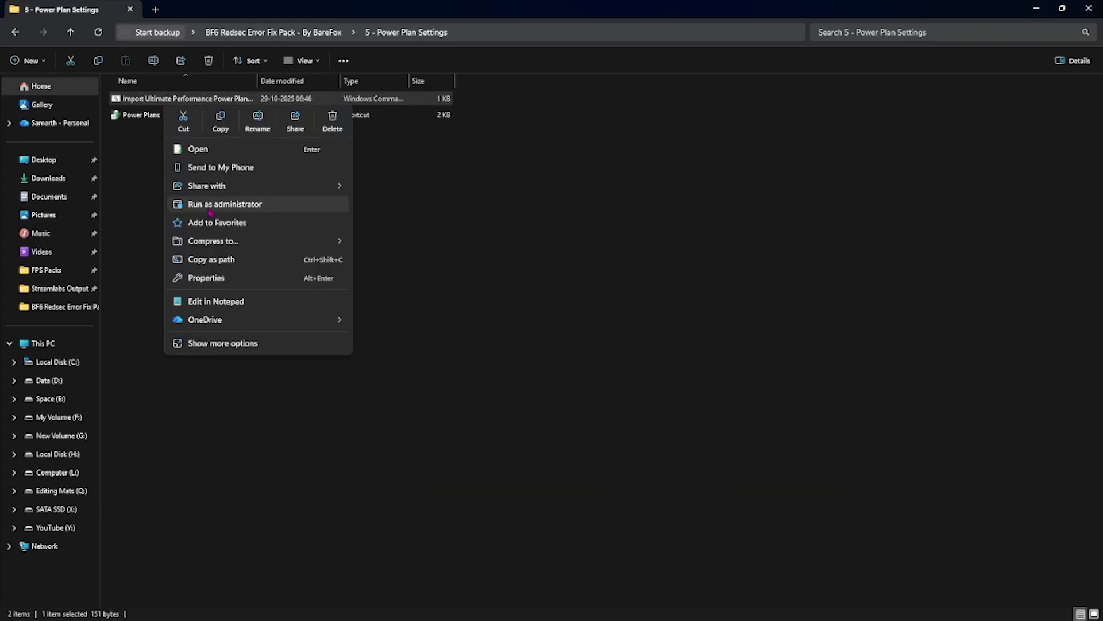
left_click(210, 211)
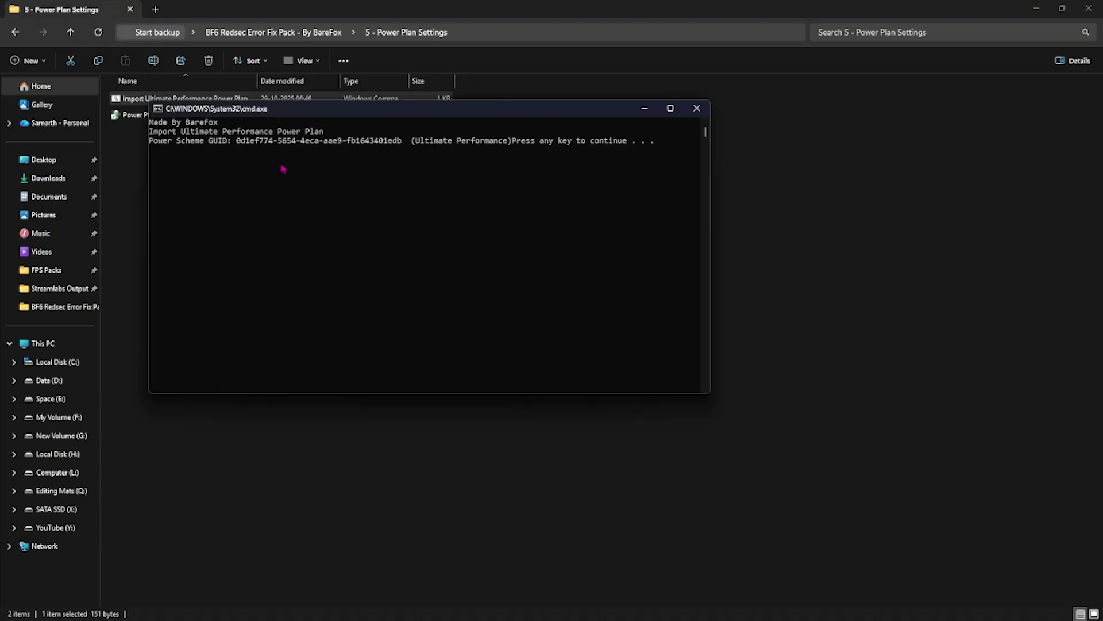
key("Return")
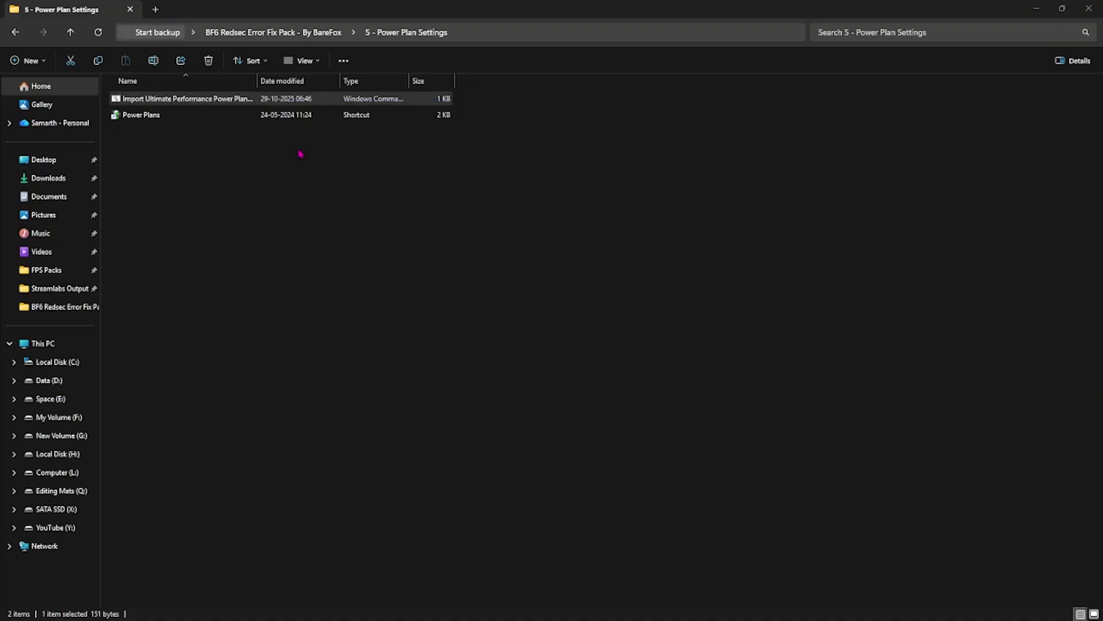
Make Ultimate Performance the active Windows power plan.
double_click(147, 116)
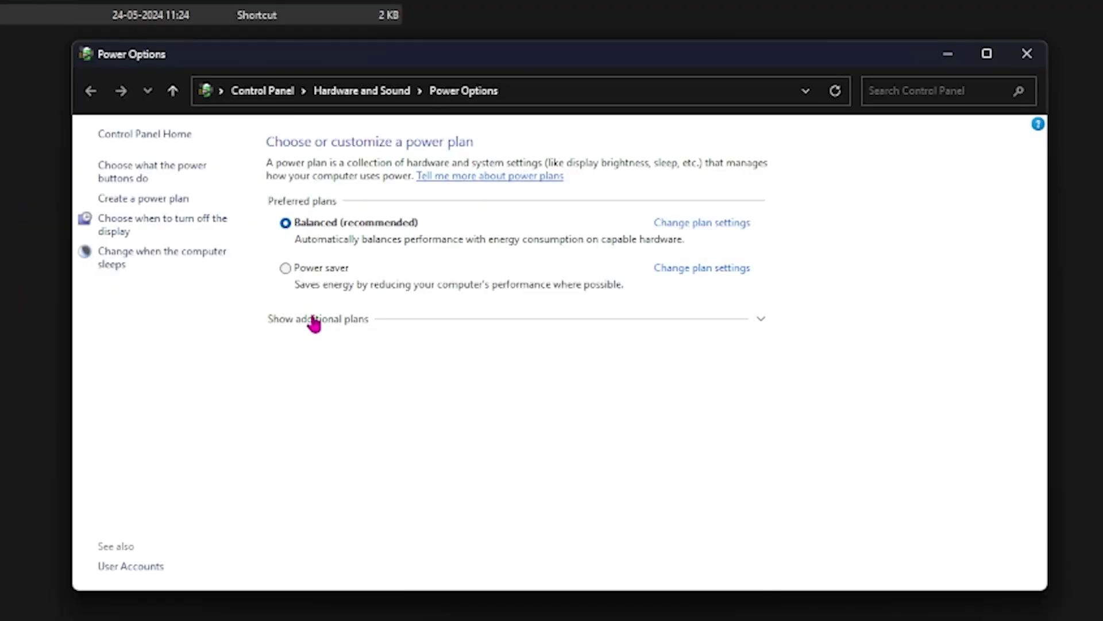
left_click(393, 314)
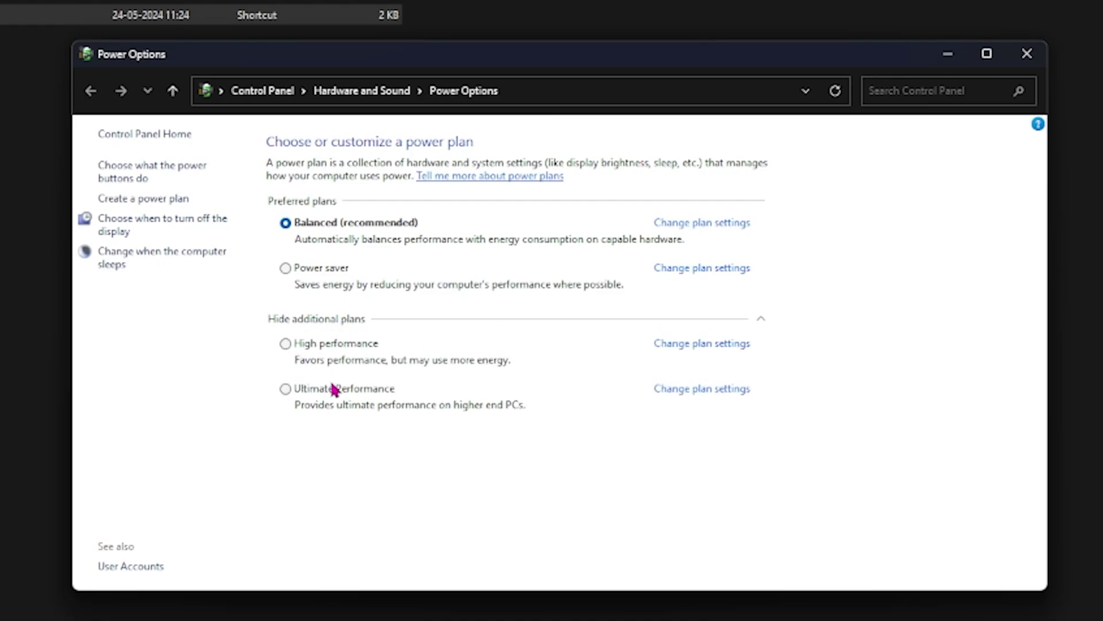
left_click(335, 389)
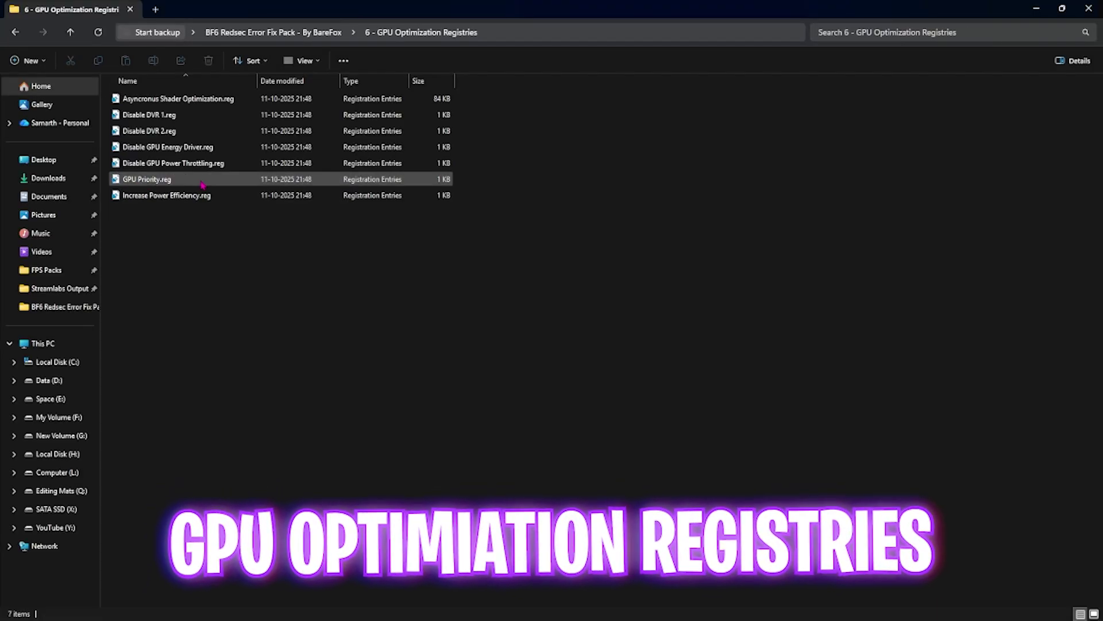
Select all seven GPU registry files, such as GPU Priority.reg, then go back to the fix pack folder.
left_click(149, 101)
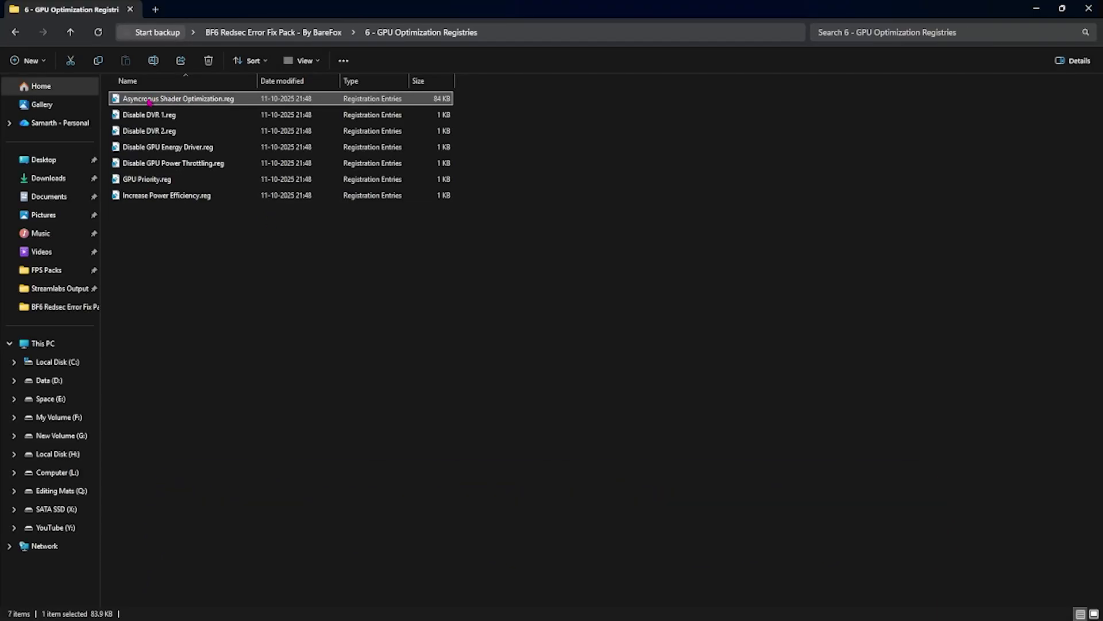
left_click(168, 180, "ctrl")
left_click(216, 147, "ctrl")
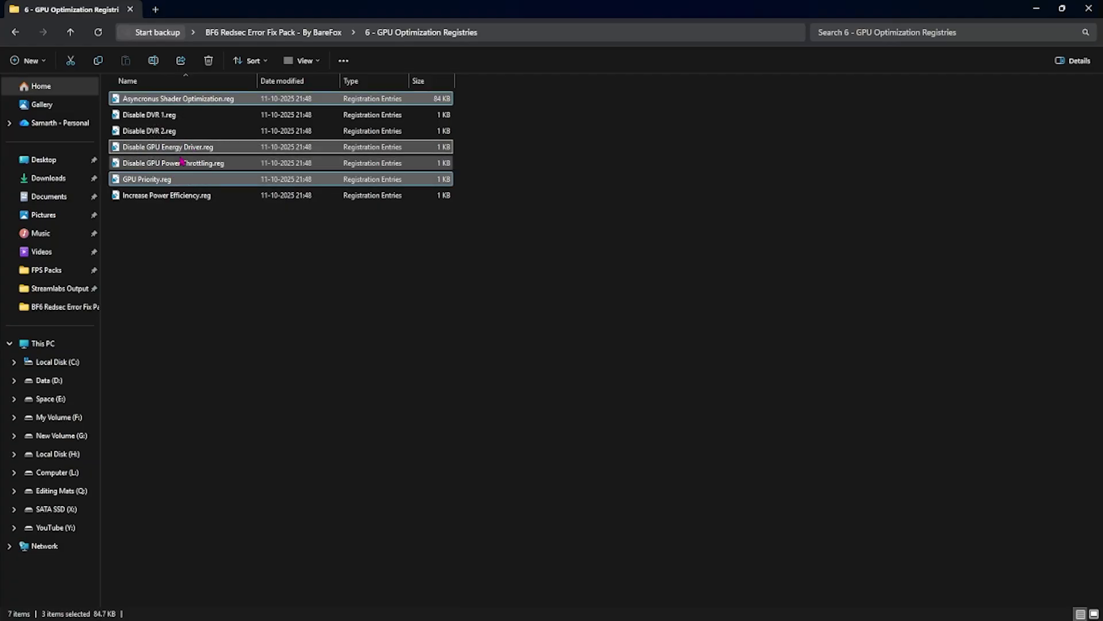
left_click(163, 199, "ctrl")
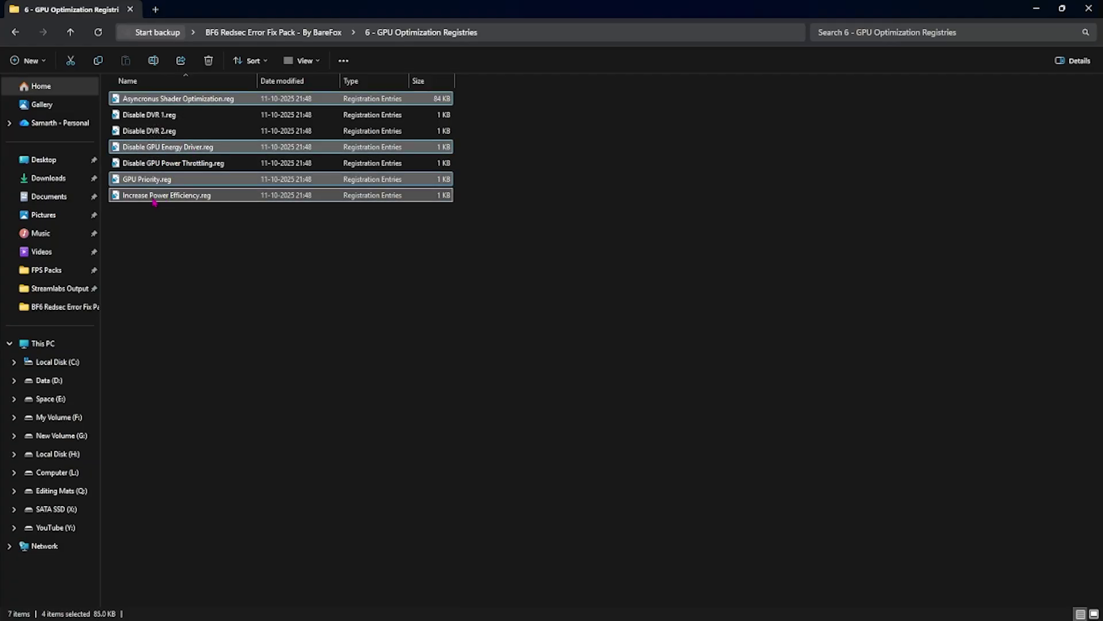
left_click(190, 227)
left_click_drag(327, 253, 237, 99)
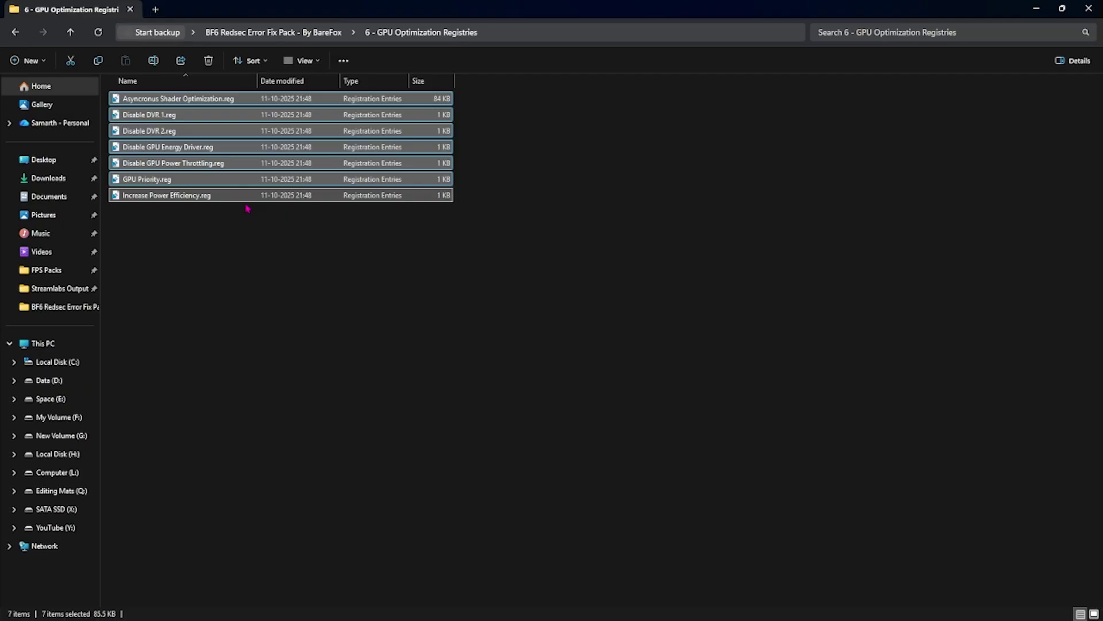
key("alt+Left")
Open Disable Memory Compression.cmd from the 7 - Batch Tweaks folder in a text editor.
double_click(158, 198)
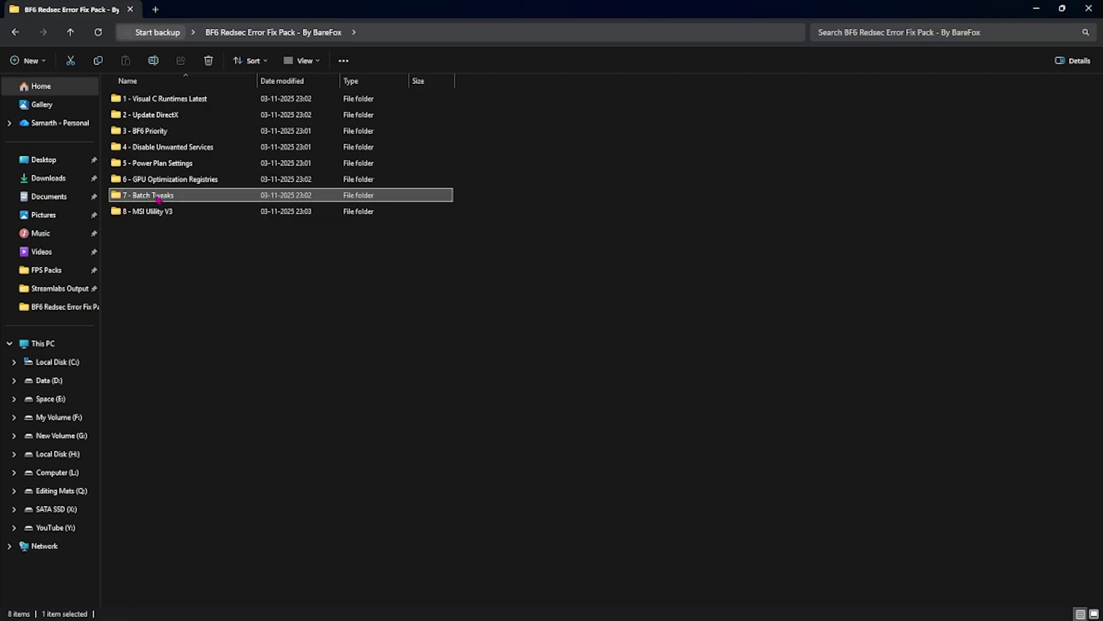
left_click(174, 100)
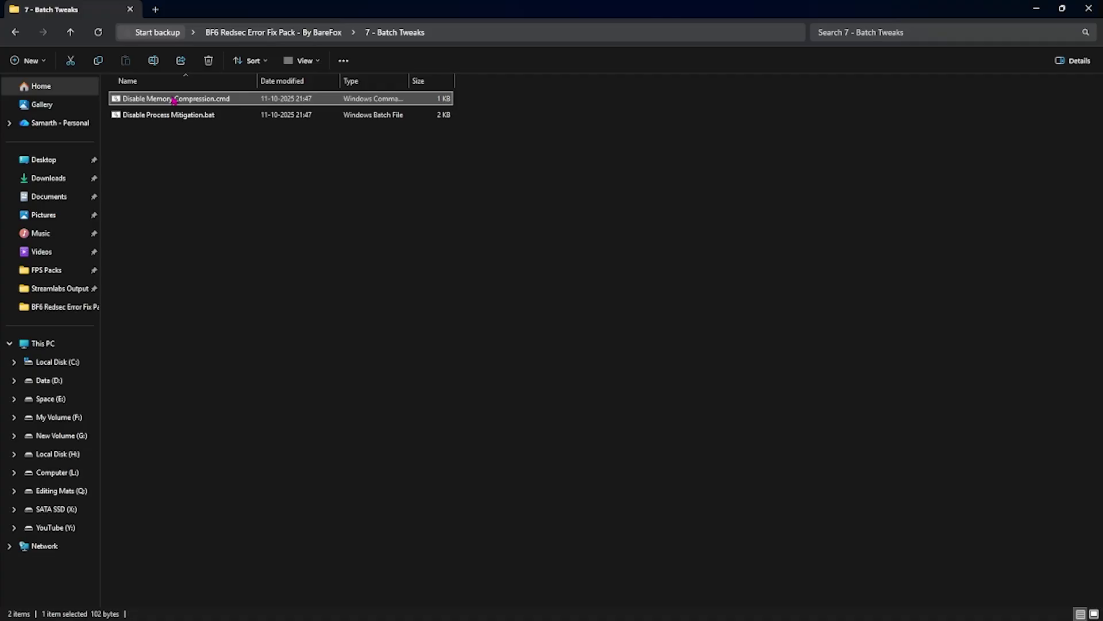
right_click(174, 100)
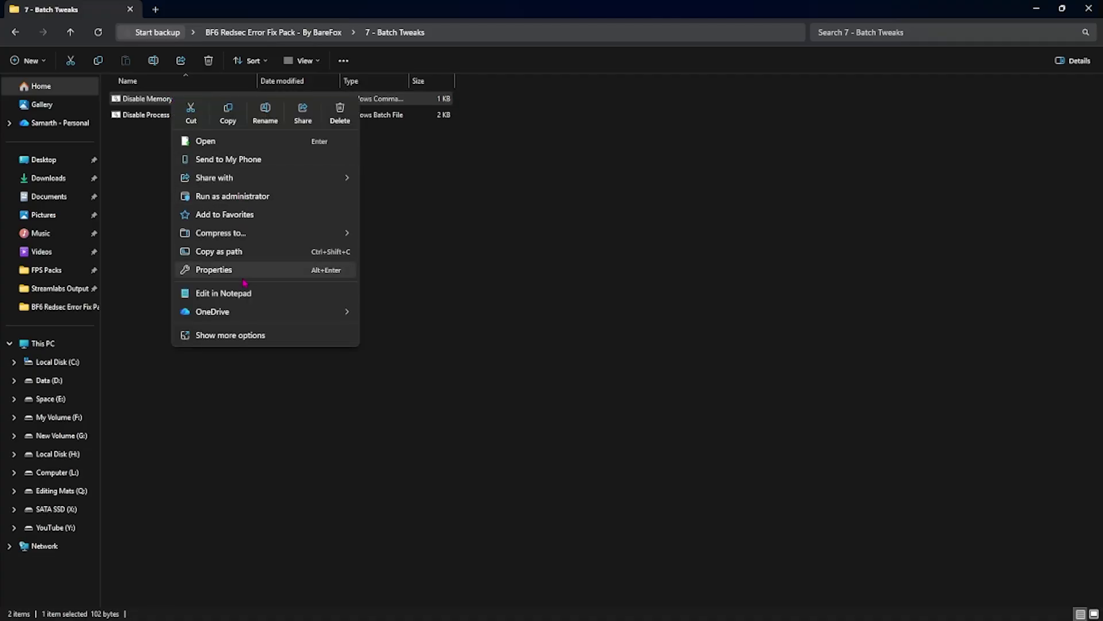
left_click(317, 290)
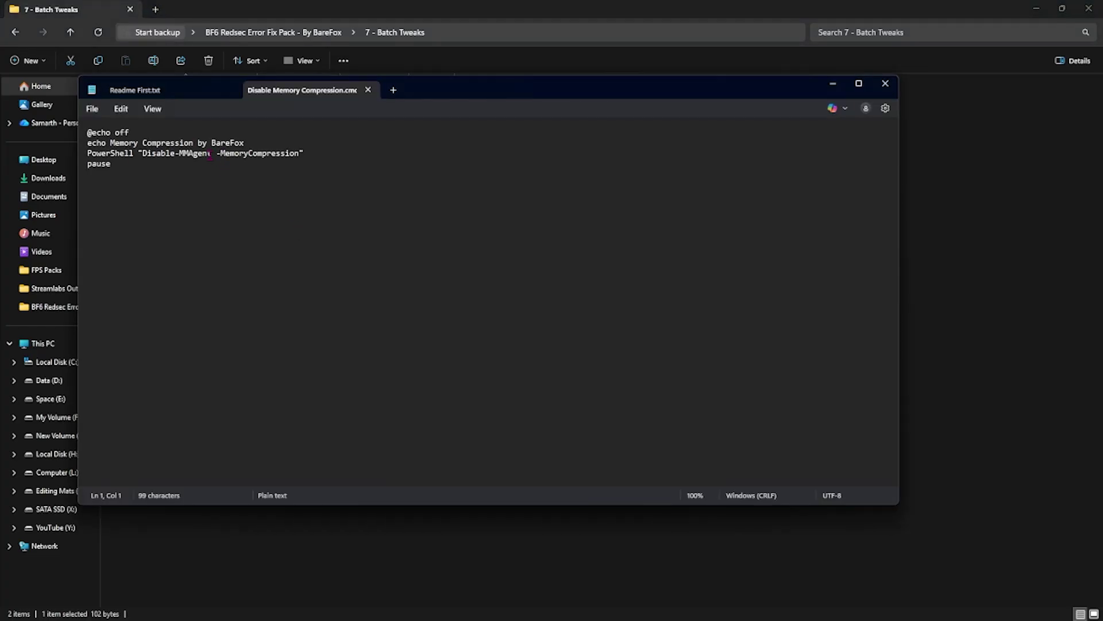
Change Disable-MMAgent to Enable-MMAgent, save the script, and return to the fix pack folder.
double_click(189, 154)
left_click_drag(220, 153, 339, 157)
left_click(242, 343)
double_click(166, 155)
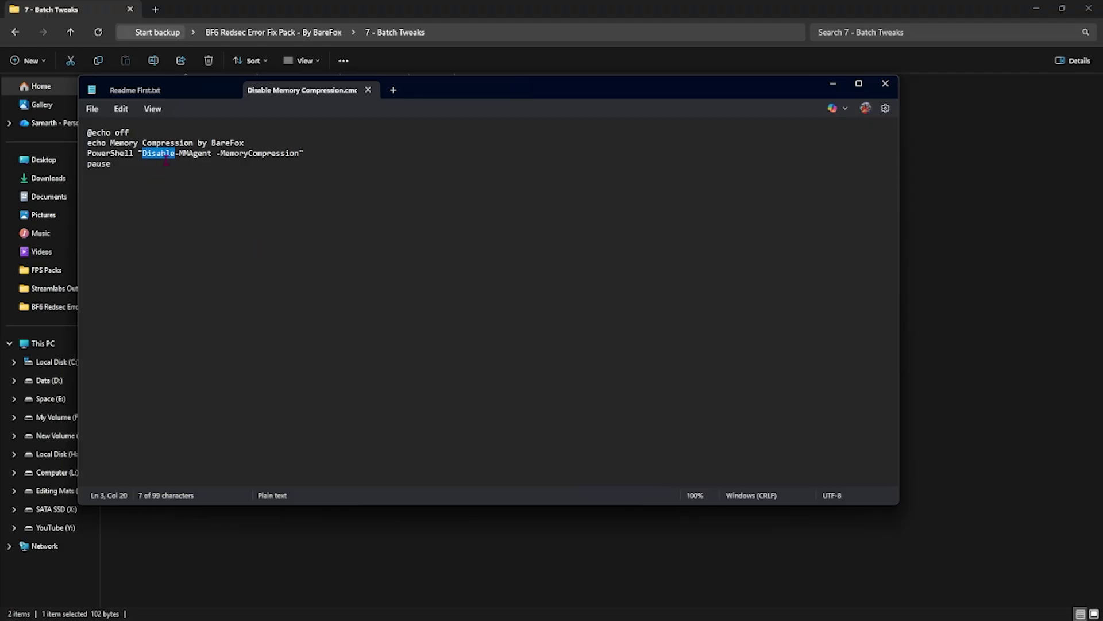
type("Enable")
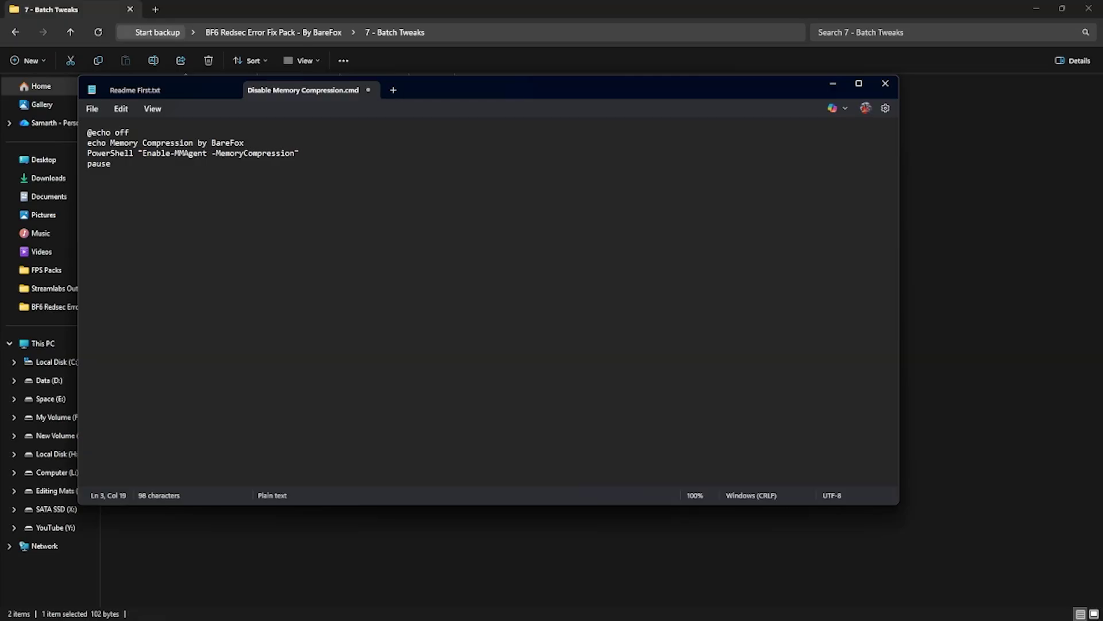
key("ctrl+s")
key("alt+F4")
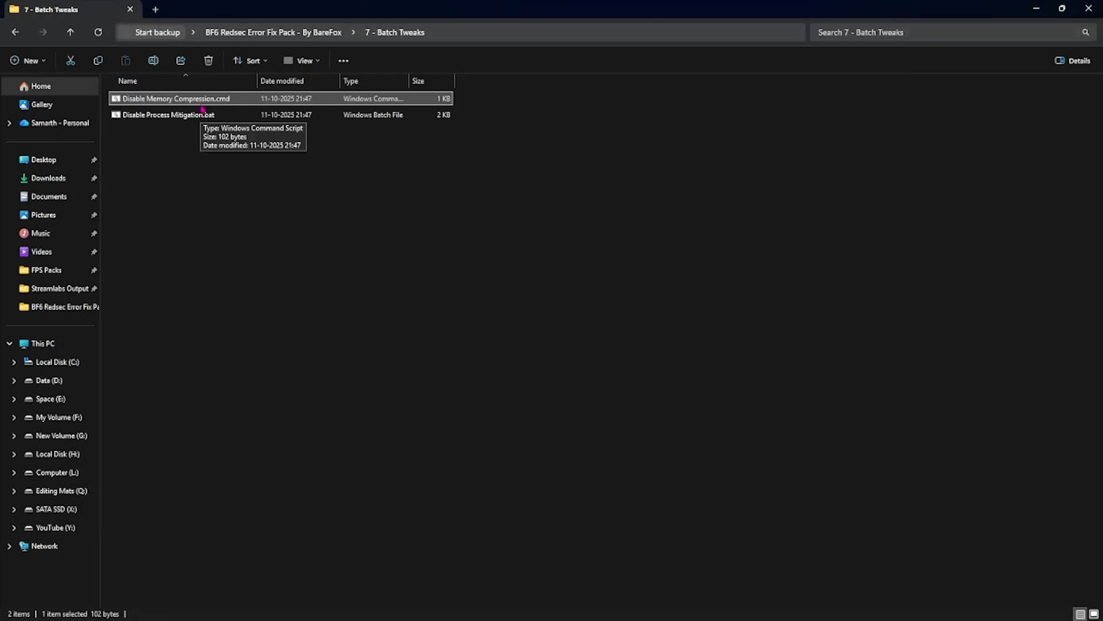
left_click(199, 117)
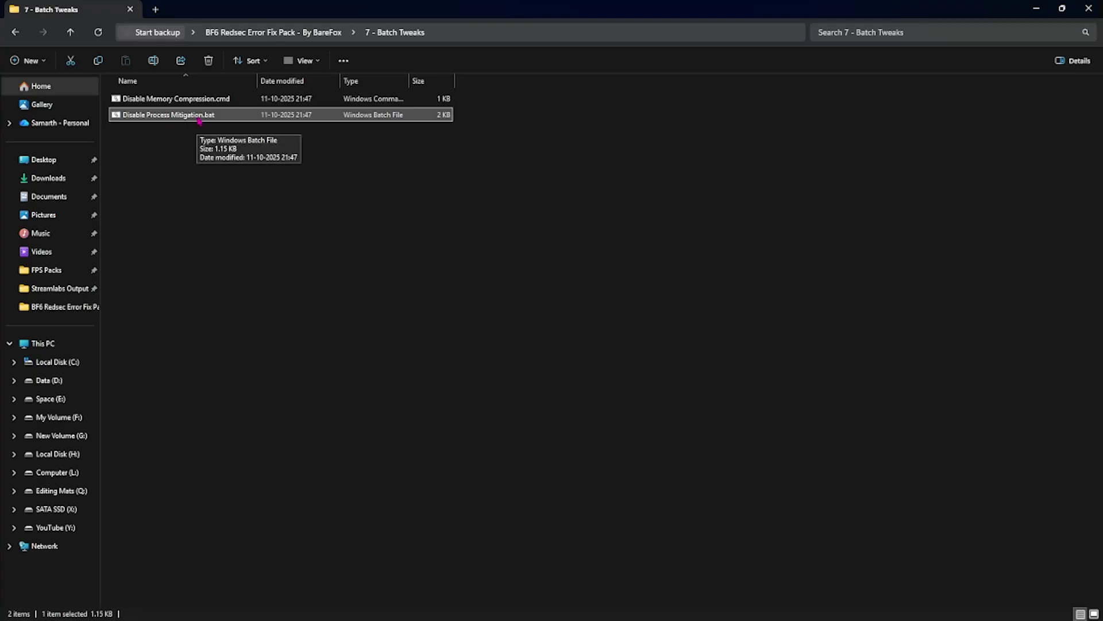
left_click(293, 33)
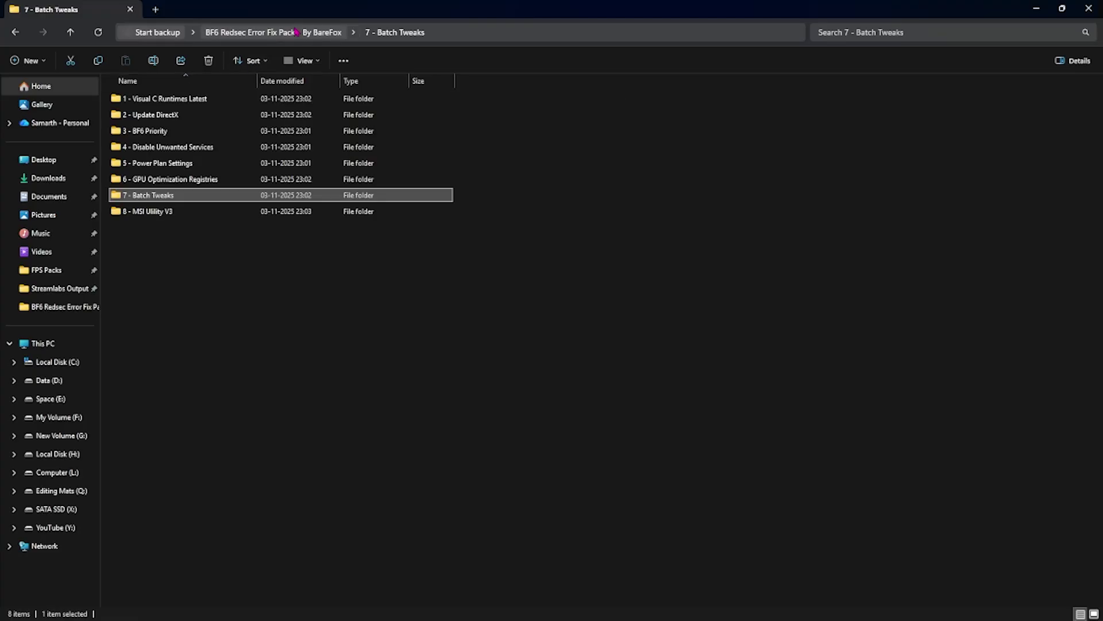
Run MSI_util_v3.exe as administrator and give the RTX 5070 Ti MSI mode with High interrupt priority.
double_click(165, 212)
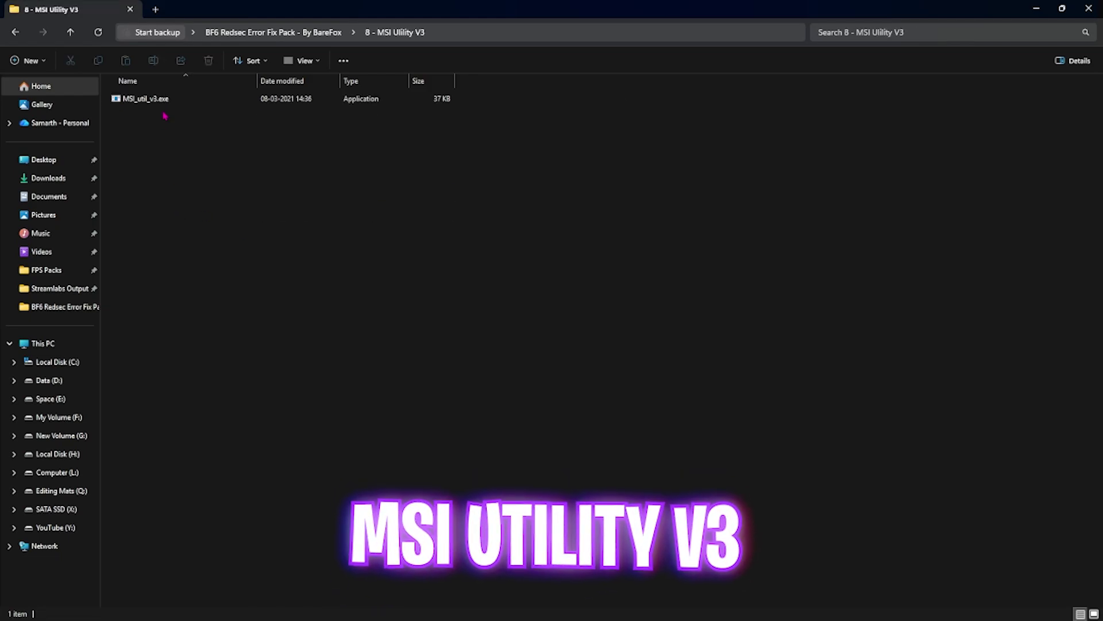
right_click(153, 99)
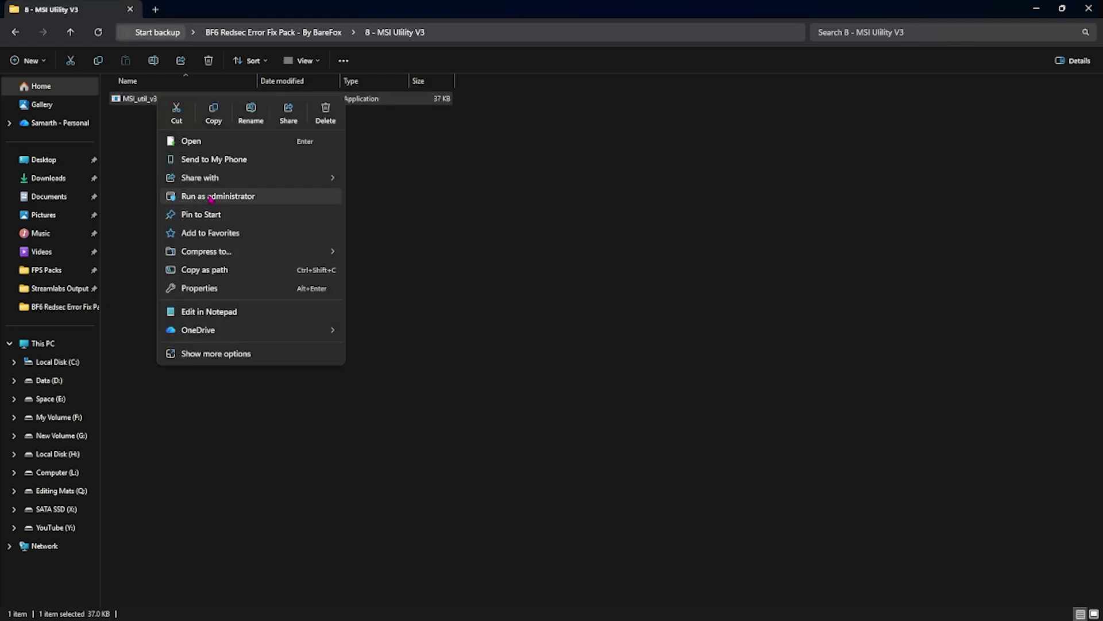
left_click(210, 196)
left_click(63, 61)
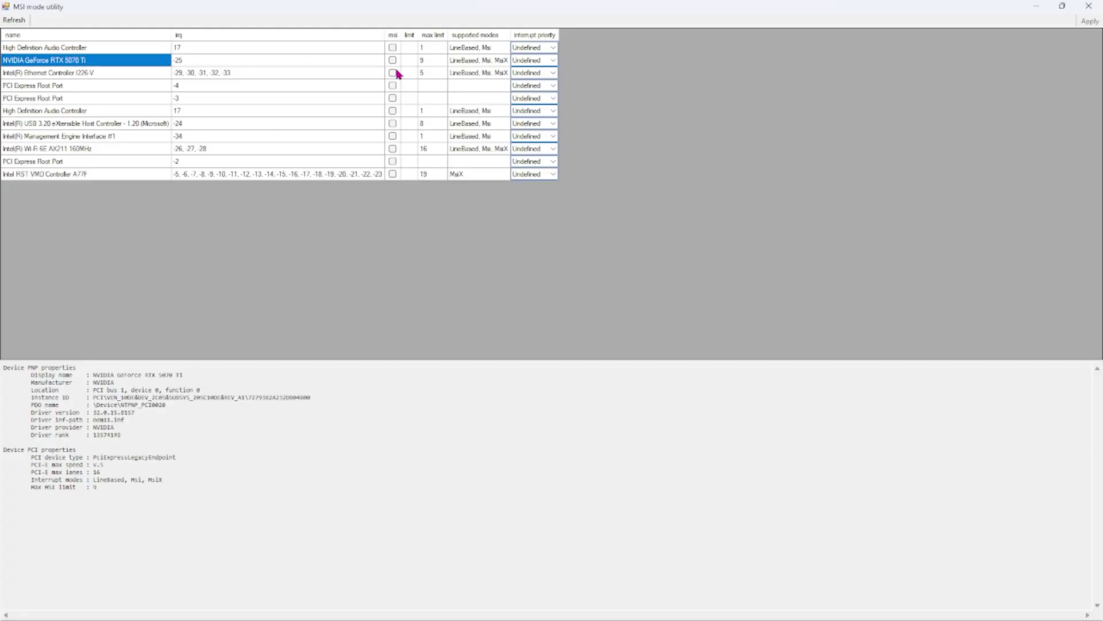
left_click(393, 61)
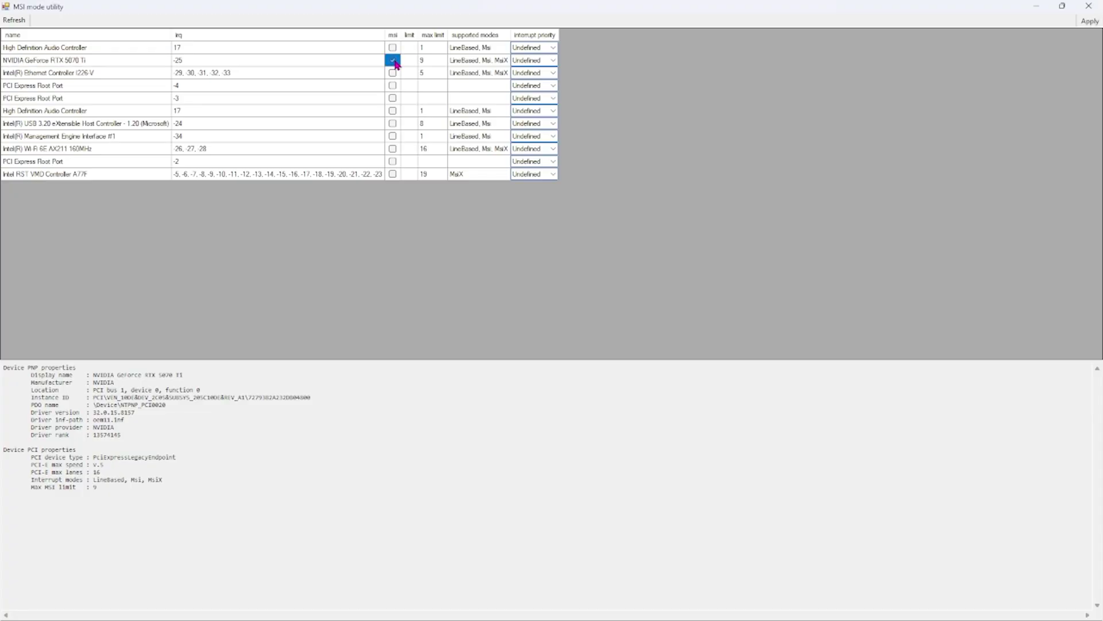
left_click(551, 62)
left_click(532, 93)
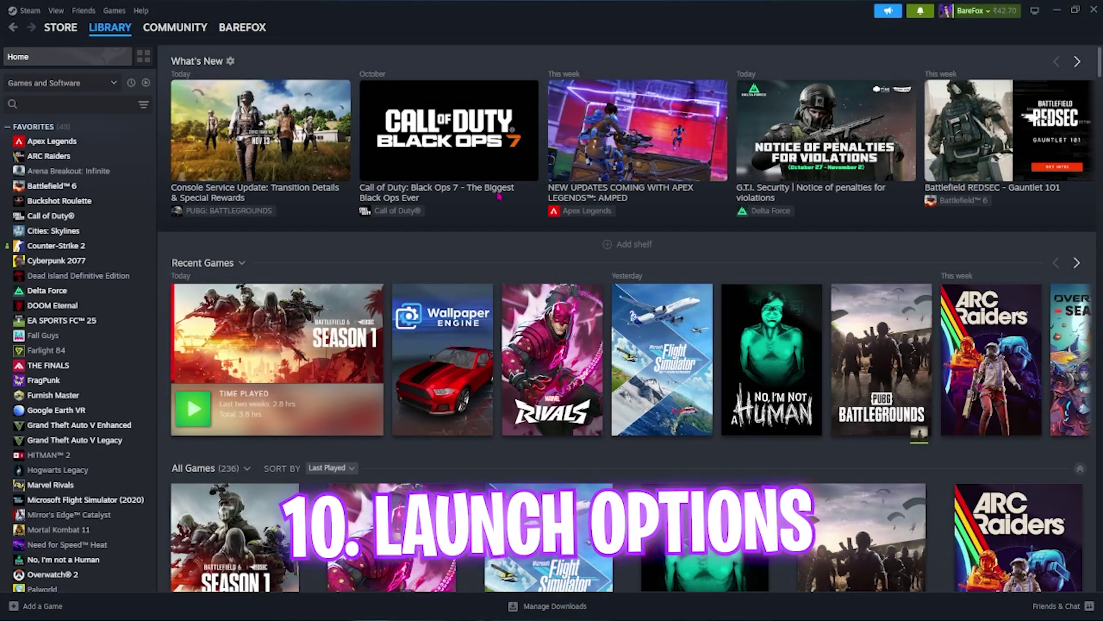
Enter -dx12 as the launch option in Battlefield 6's Steam properties, correcting the typed -dx11.
right_click(350, 323)
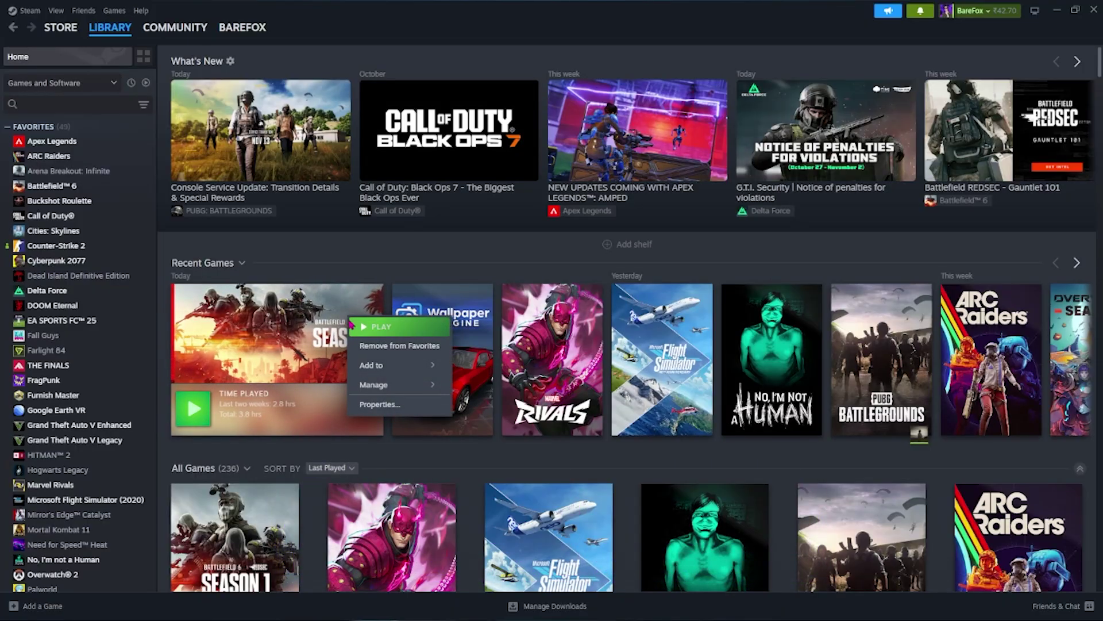
left_click(380, 404)
left_click(476, 395)
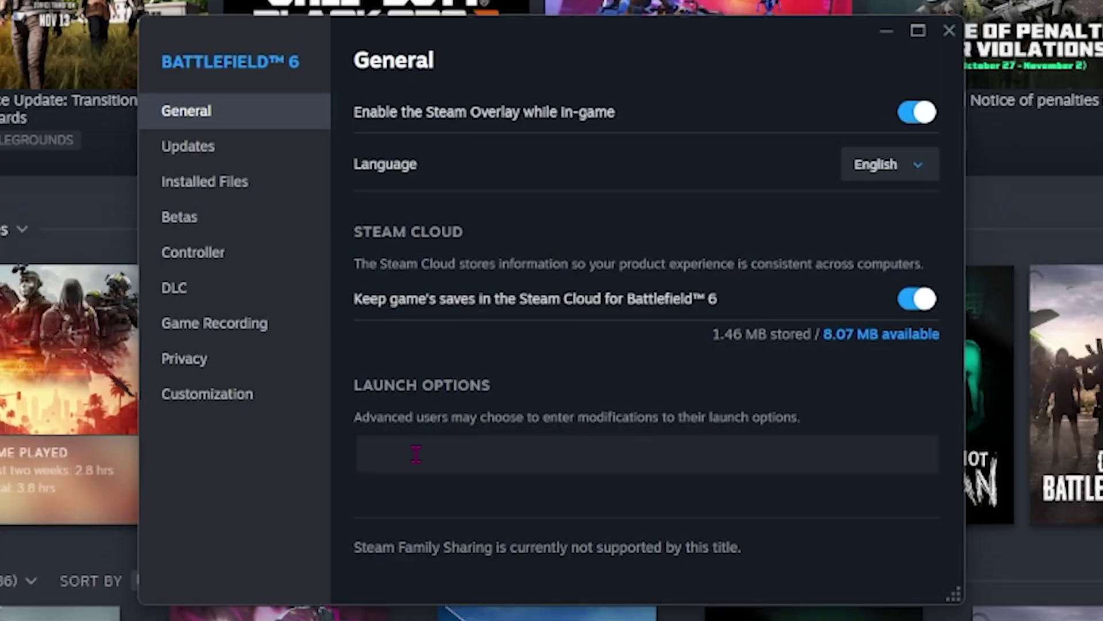
type("-dx11")
left_click_drag(415, 454, 396, 453)
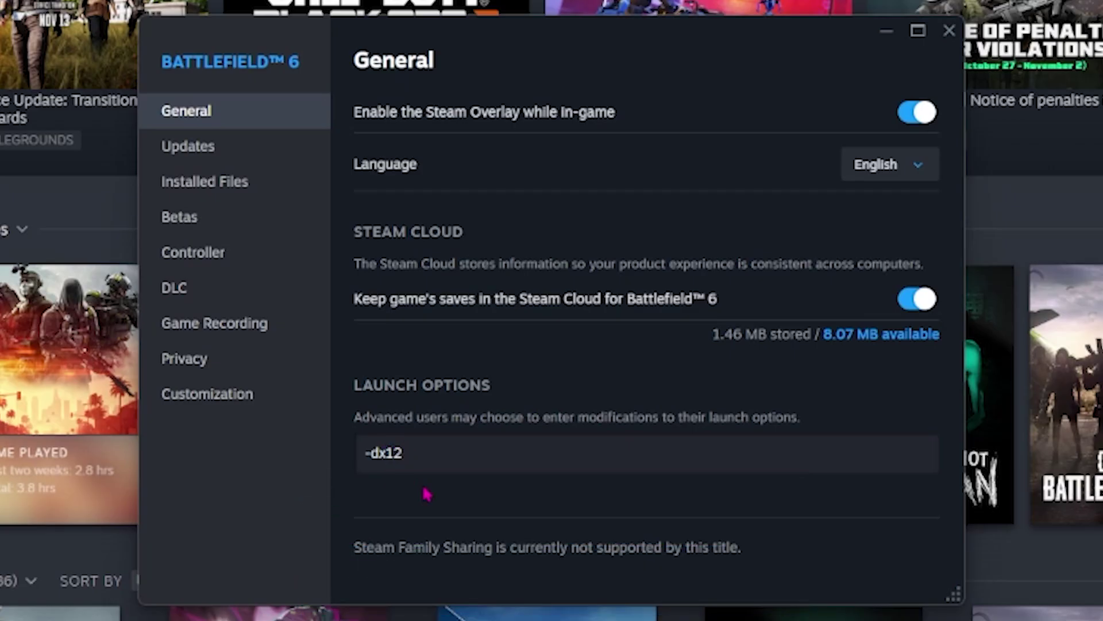